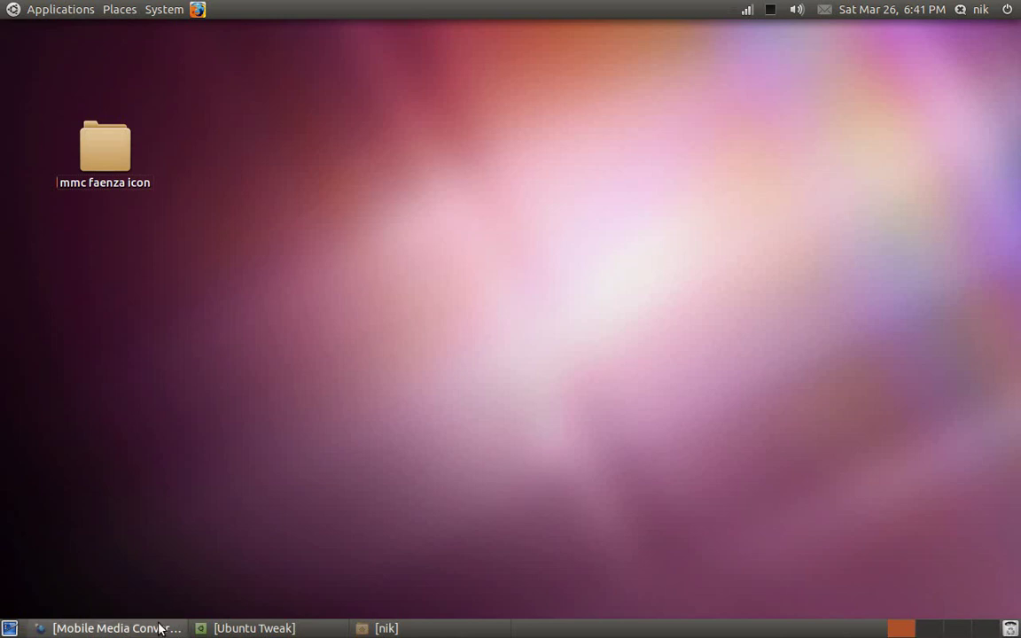
# Step: Restore Minefield and read the Mobile Media Converter page's description of supported formats
pyautogui.click(115, 628)
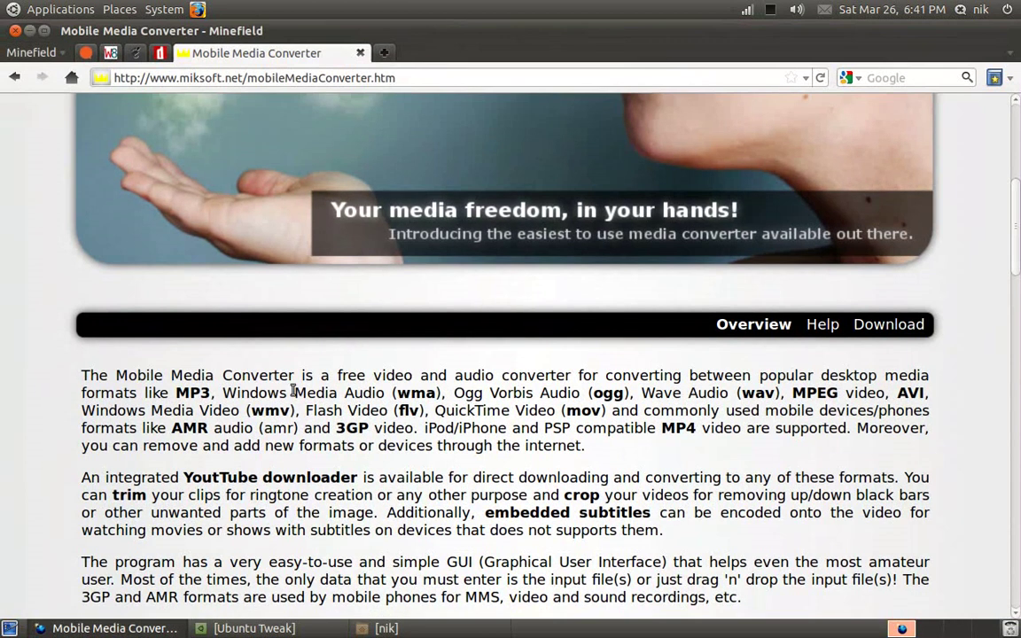
pyautogui.scroll(6, 51, 412)
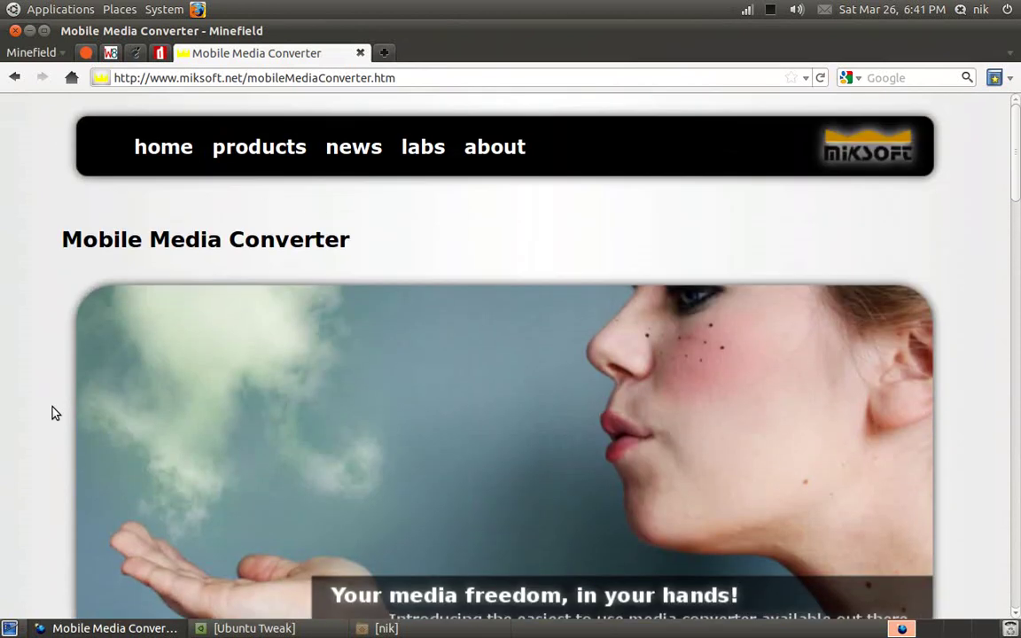
pyautogui.scroll(-5, 51, 412)
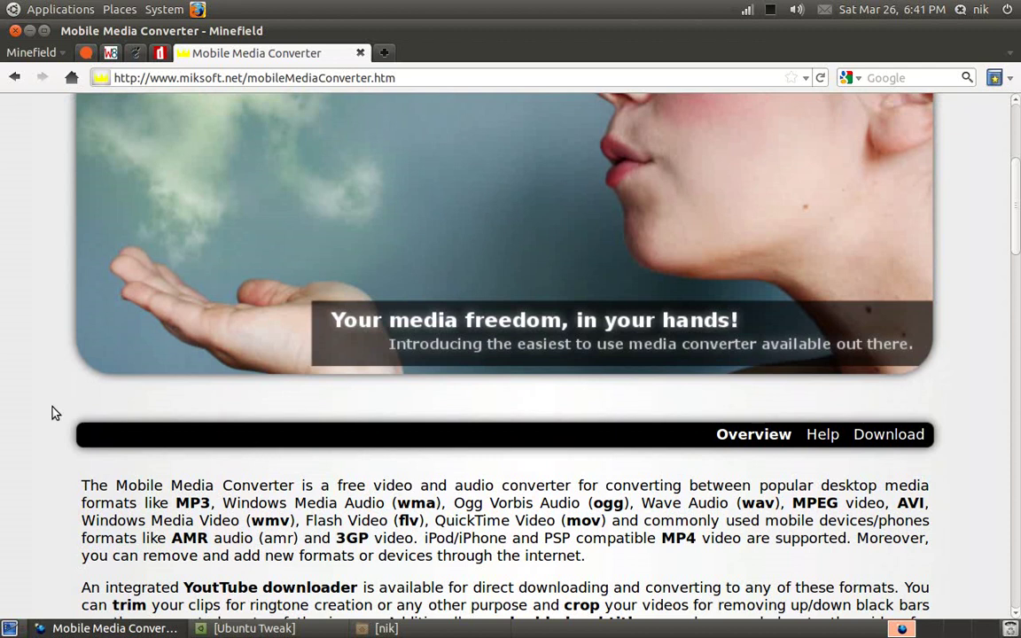
pyautogui.scroll(-4, 52, 412)
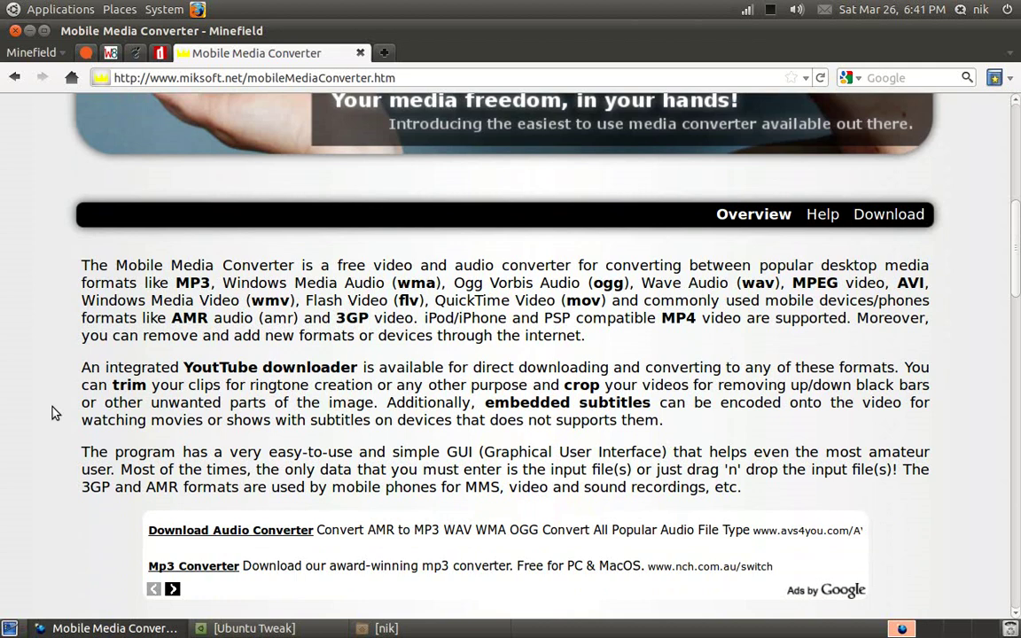
pyautogui.scroll(-5, 51, 412)
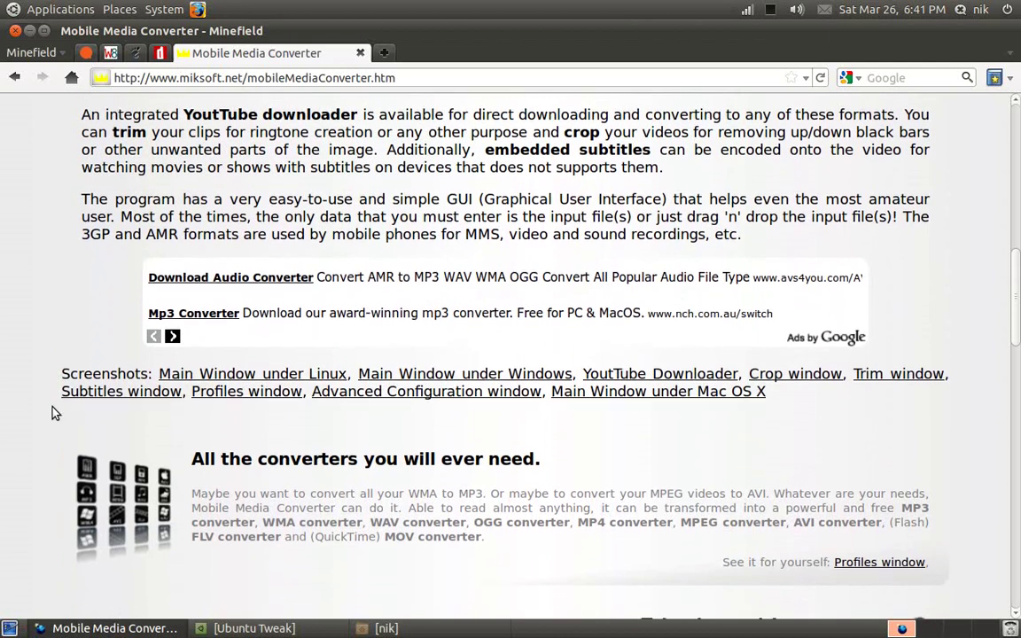
pyautogui.scroll(3, 52, 412)
pyautogui.scroll(8, 51, 412)
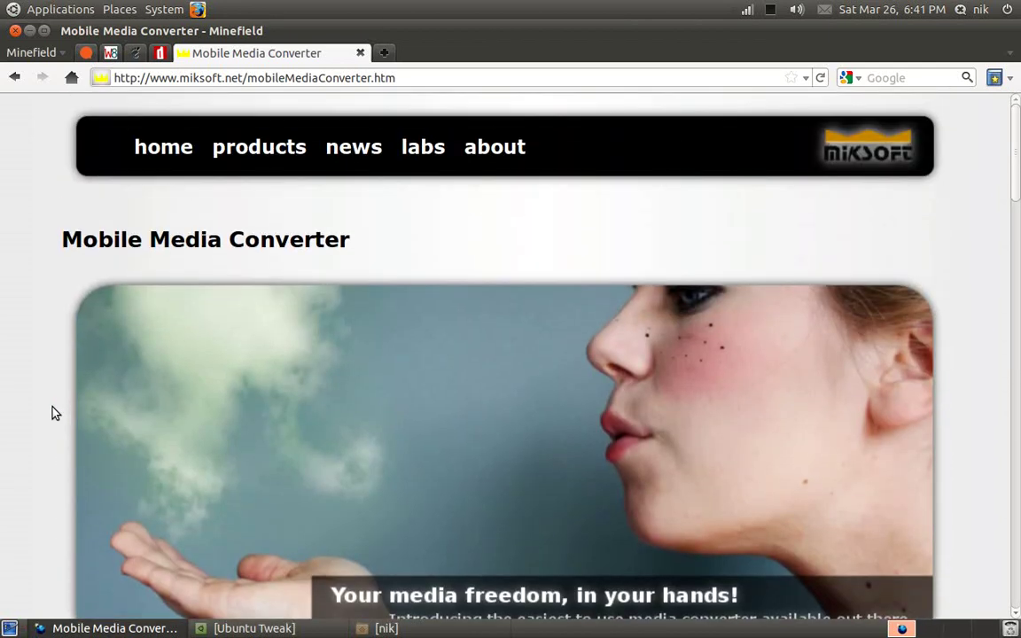
pyautogui.scroll(-3, 52, 413)
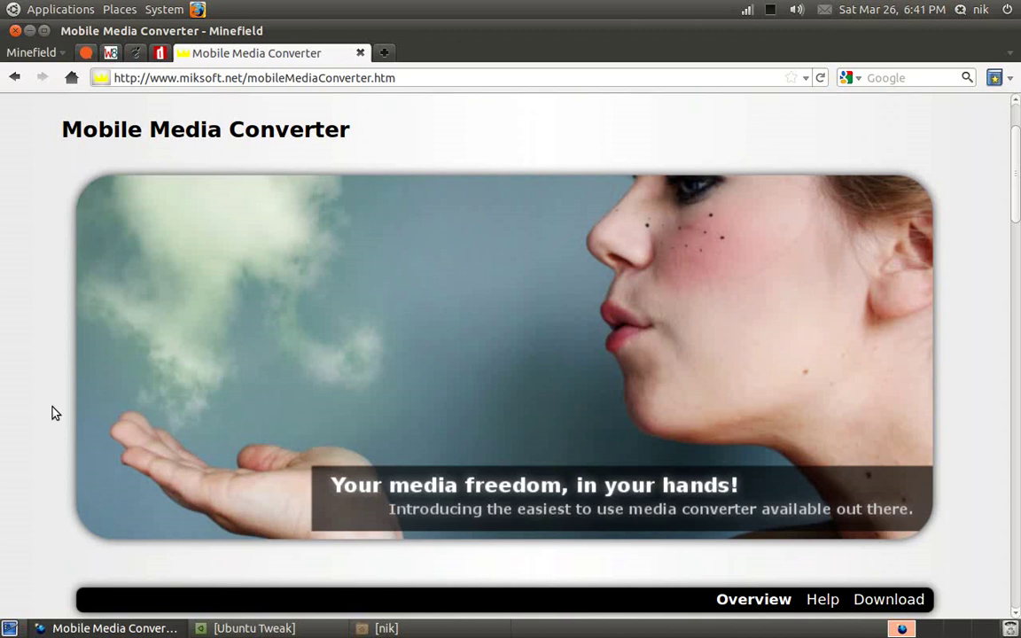
pyautogui.scroll(-5, 52, 412)
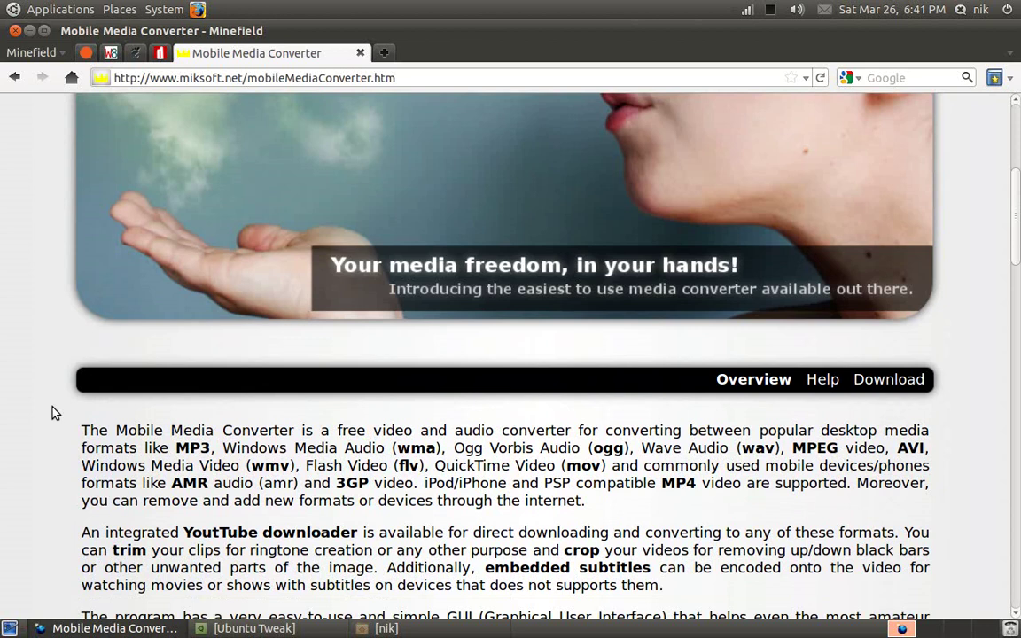
pyautogui.scroll(-3, 51, 412)
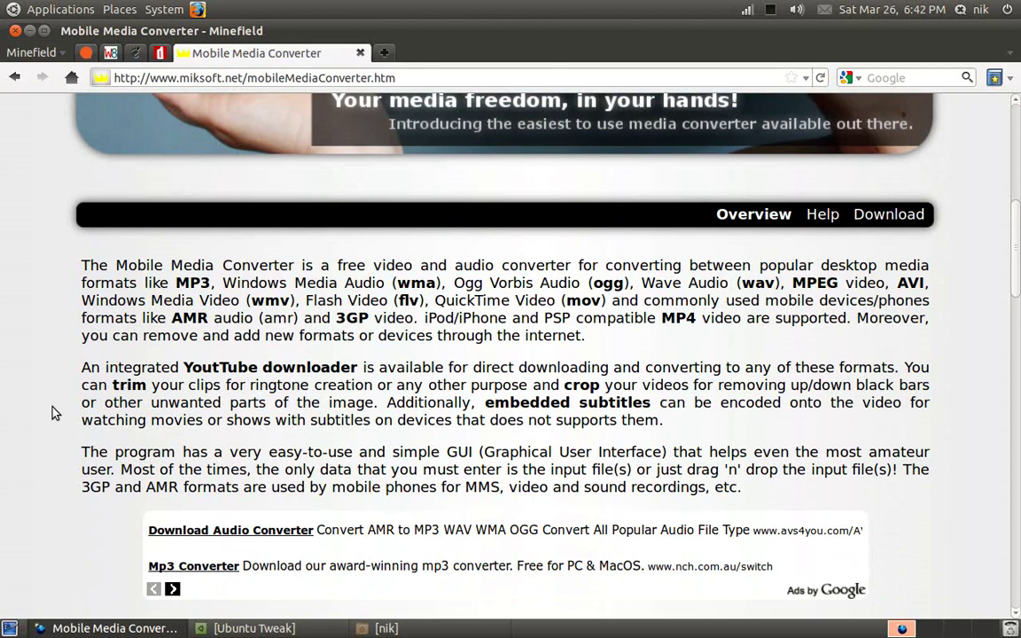
pyautogui.scroll(9, 51, 412)
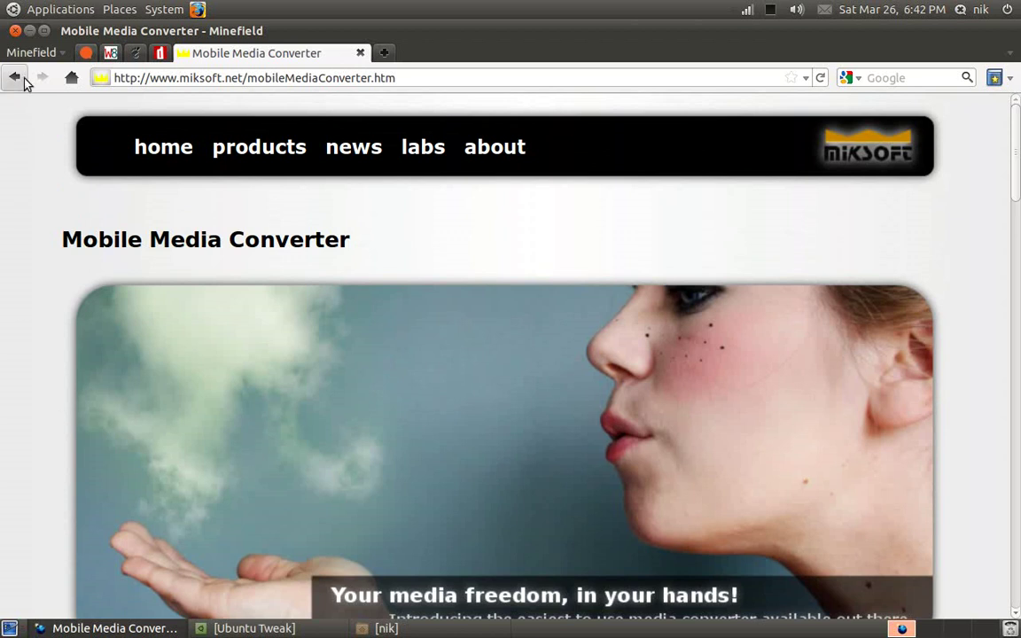
# Step: Minimize Minefield and drag Mobile Media Converter from Applications > Sound & Video onto the desktop
pyautogui.click(29, 32)
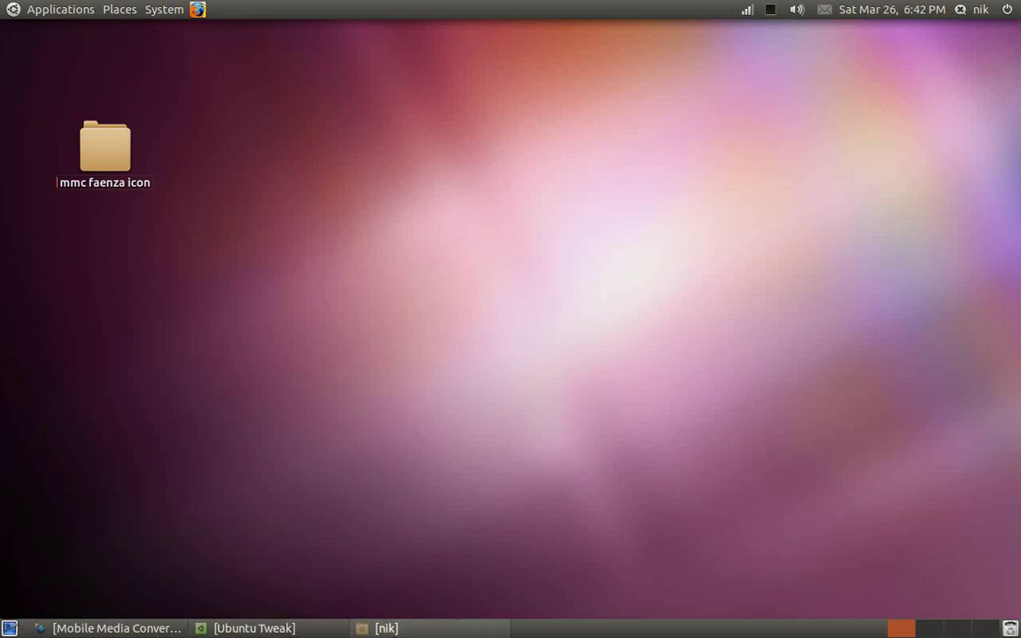
pyautogui.click(416, 631)
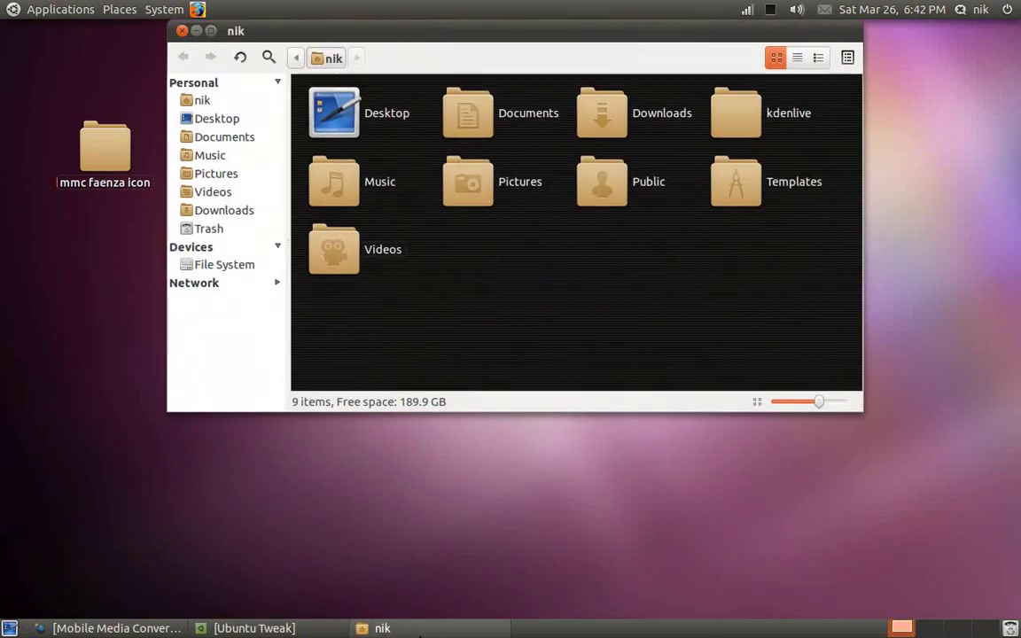
pyautogui.click(417, 630)
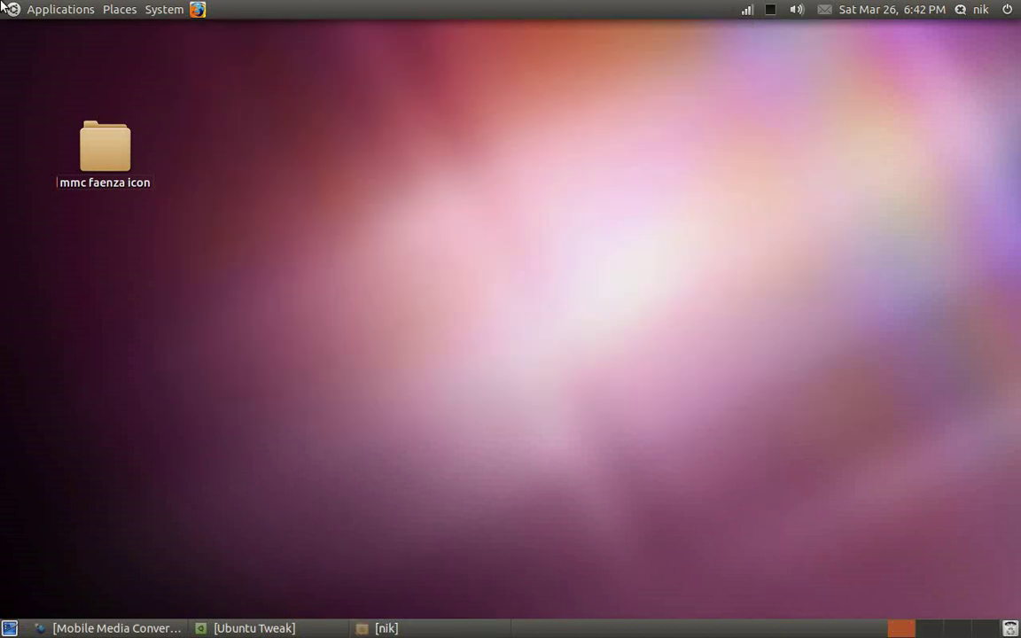
pyautogui.click(4, 7)
pyautogui.moveTo(29, 134)
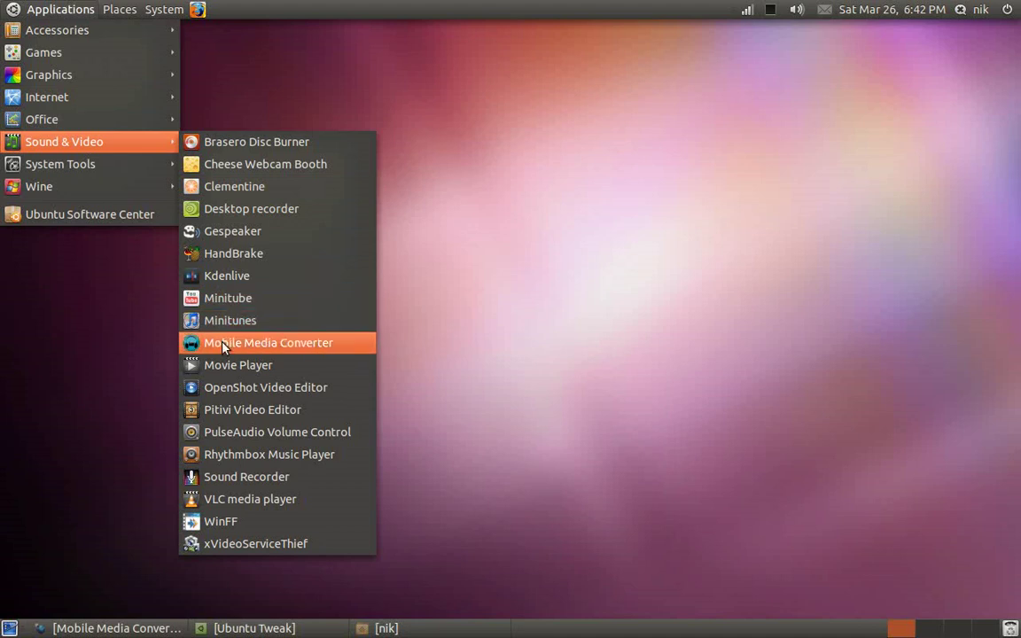
pyautogui.moveTo(223, 347); pyautogui.dragTo(112, 242)
pyautogui.click(231, 308)
# Step: View the gnome-look.org 'mmc icon for Faenza' tab in Minefield, then minimize the browser
pyautogui.click(129, 631)
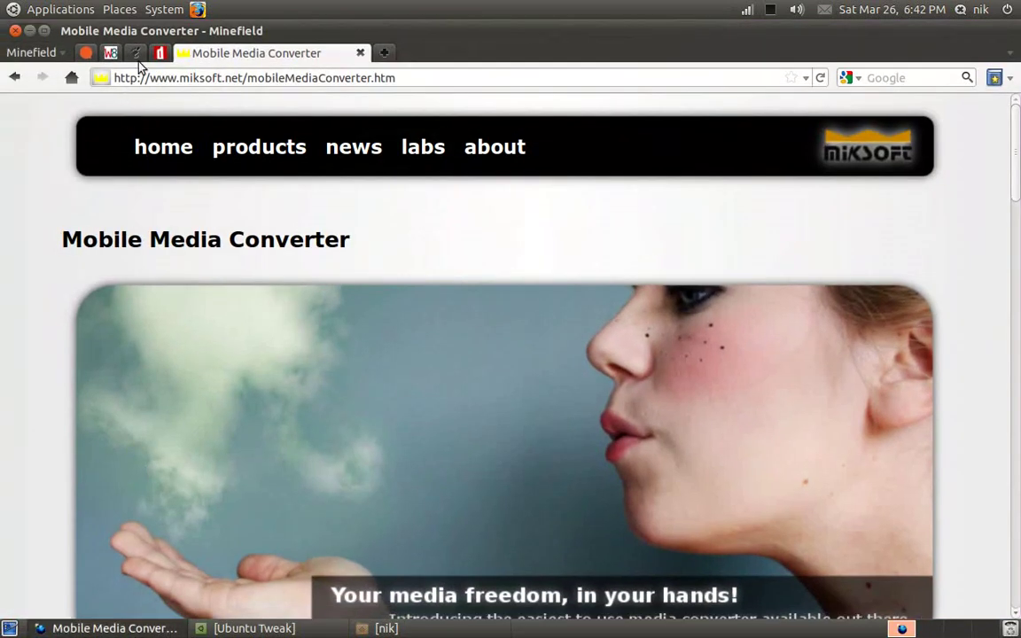
pyautogui.click(131, 54)
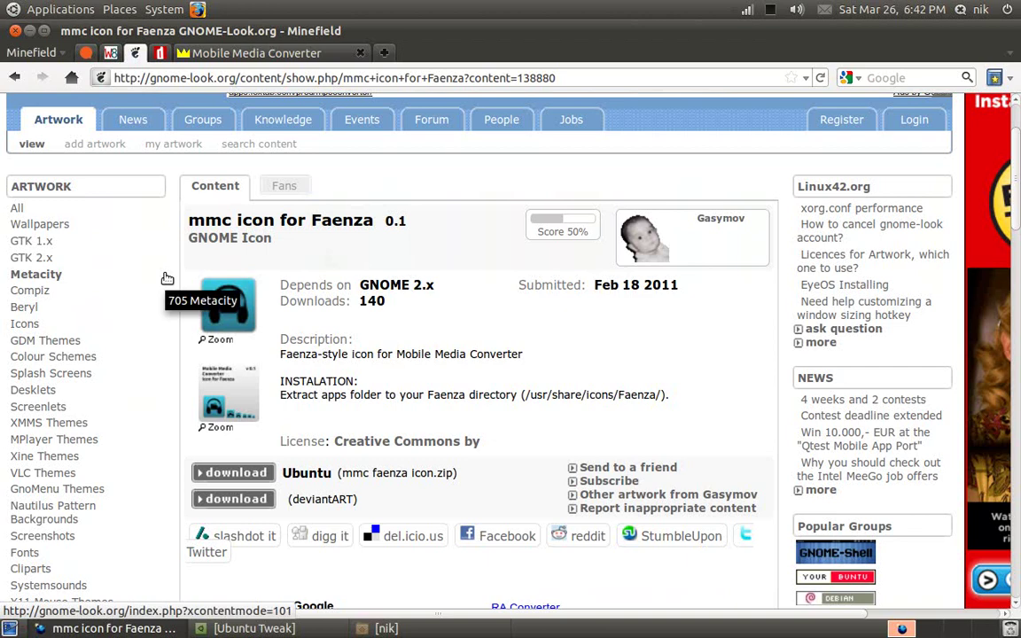
pyautogui.click(29, 30)
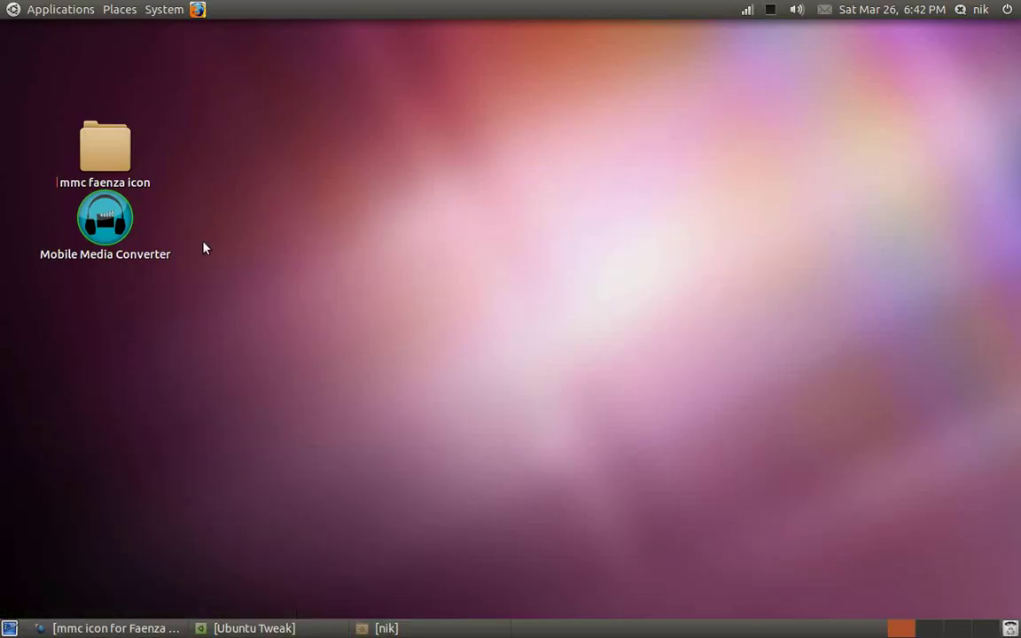
# Step: Move the Mobile Media Converter desktop launcher to the Trash
pyautogui.rightClick(125, 227)
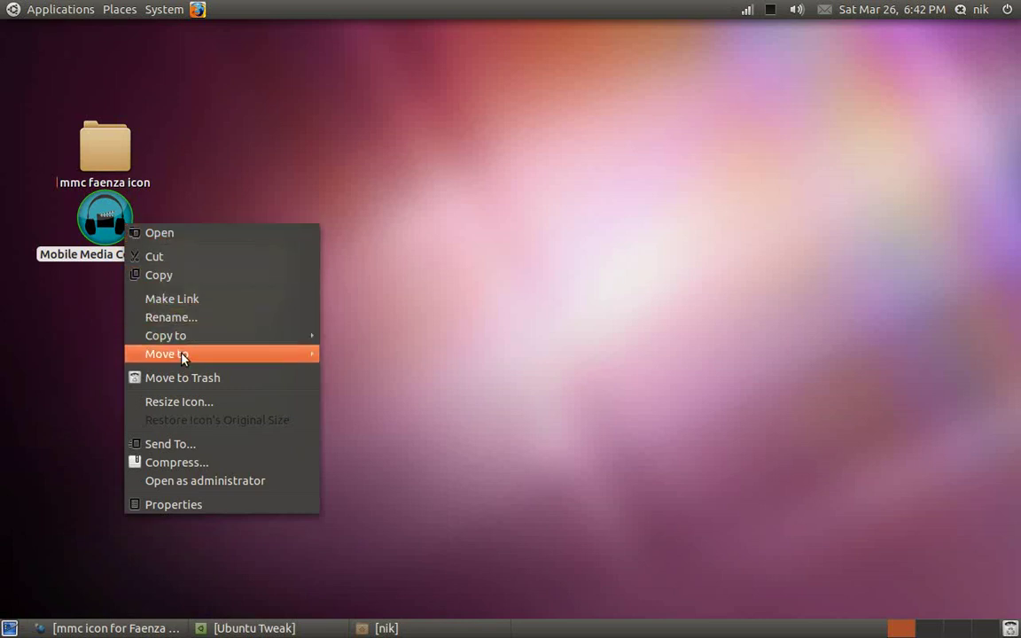
pyautogui.click(227, 383)
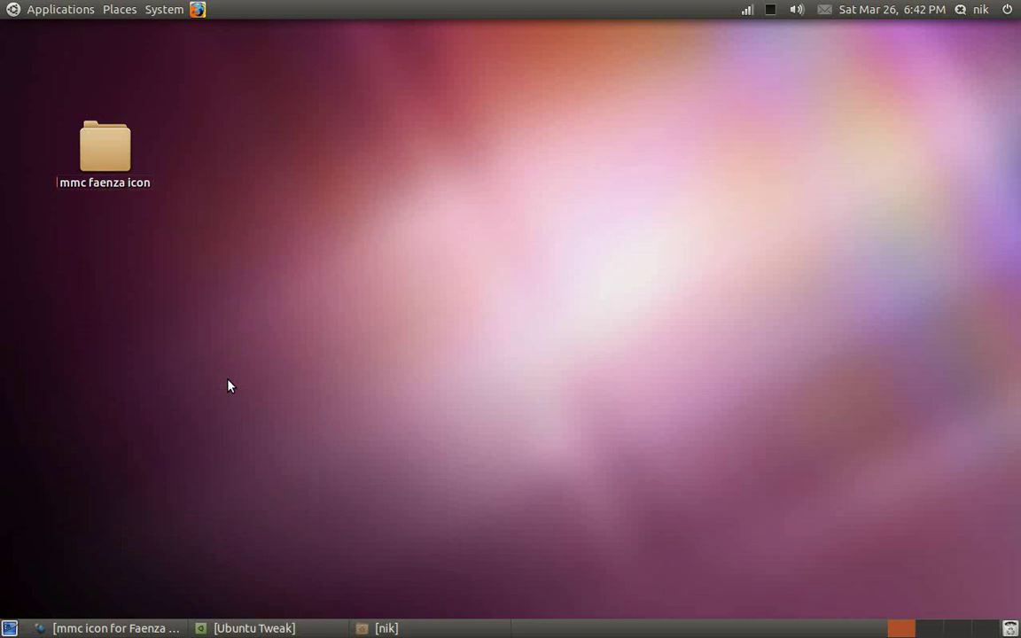
pyautogui.click(277, 628)
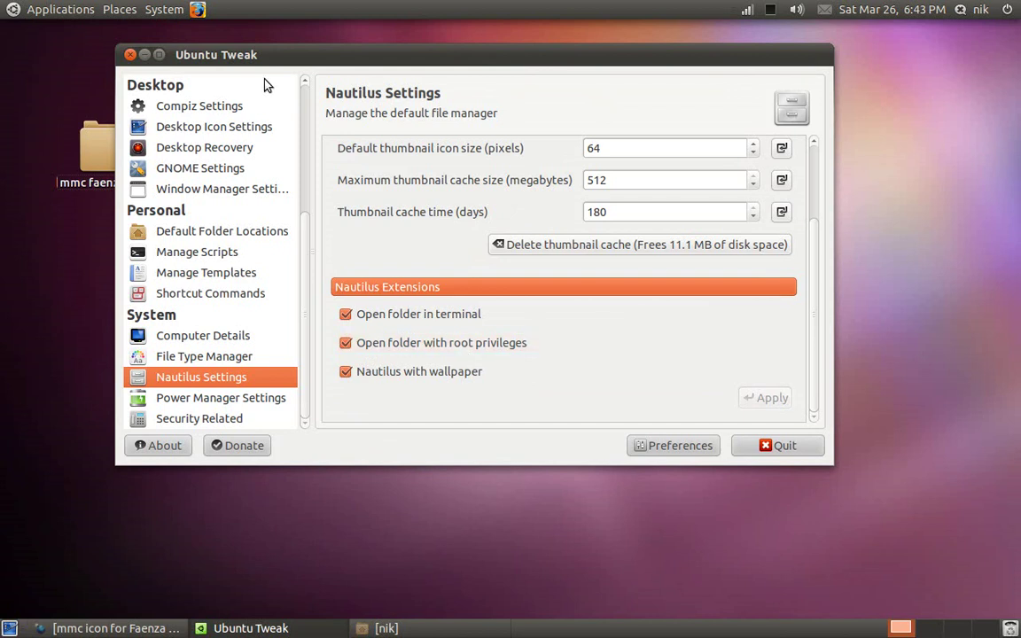
# Step: From the file system root, navigate into /usr/share/icons by typing 'us', 'sh' and 'ic'
pyautogui.click(146, 55)
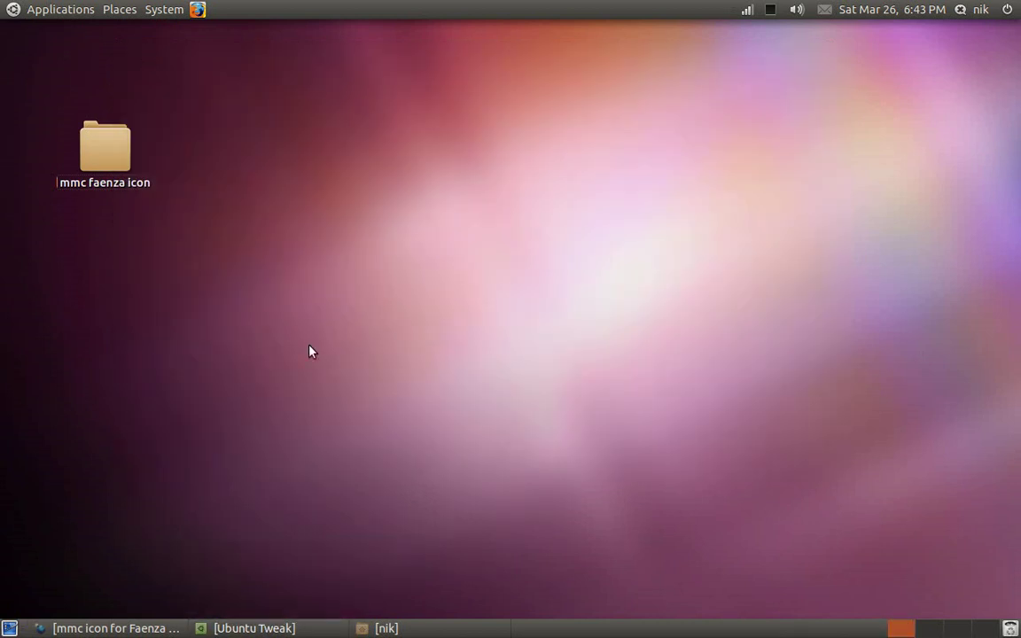
pyautogui.click(383, 629)
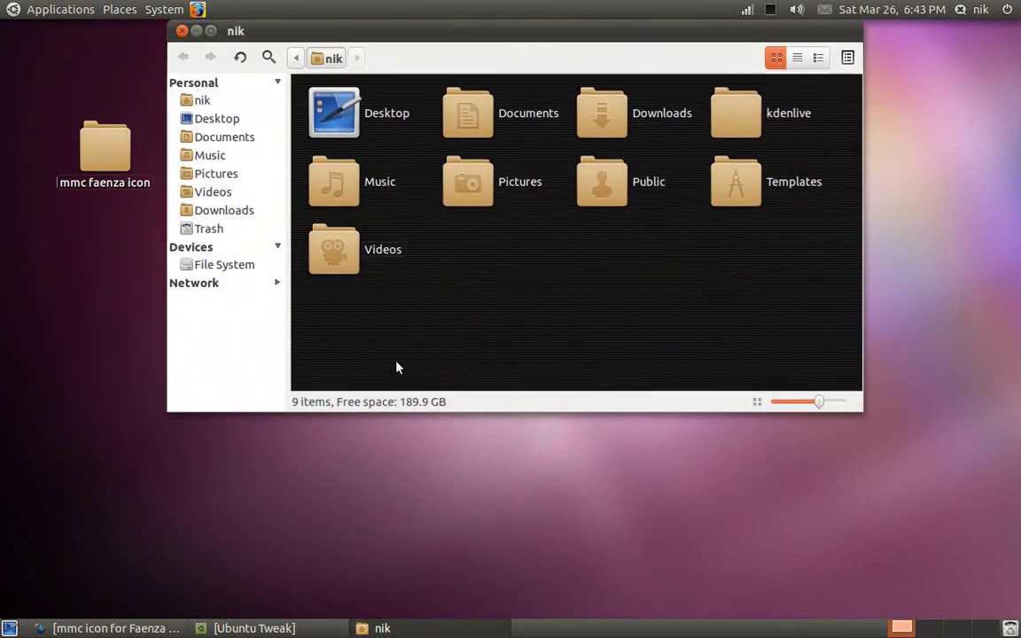
pyautogui.click(257, 264)
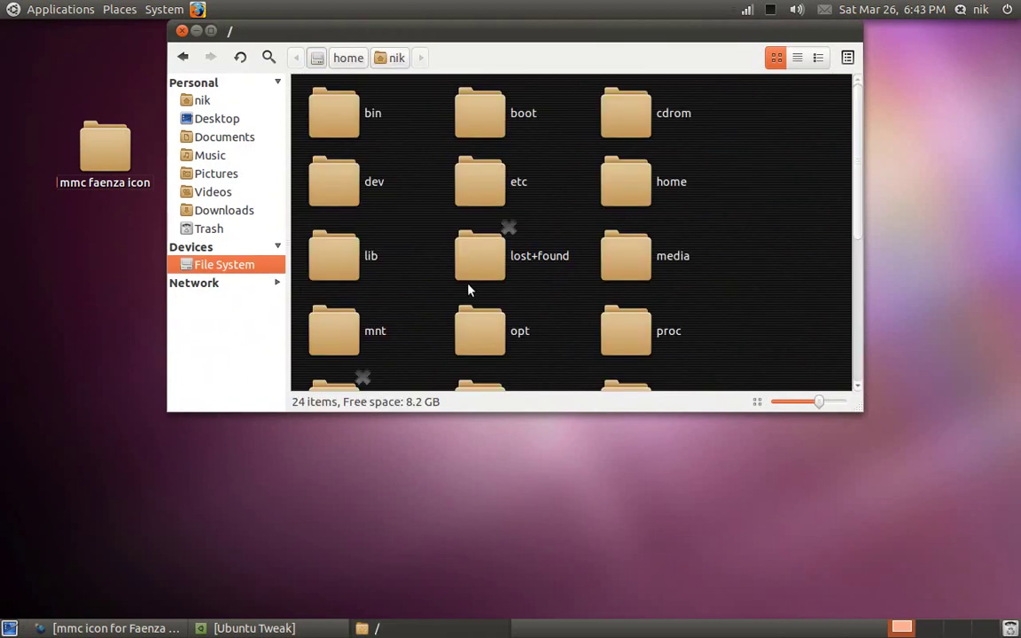
pyautogui.click(528, 295)
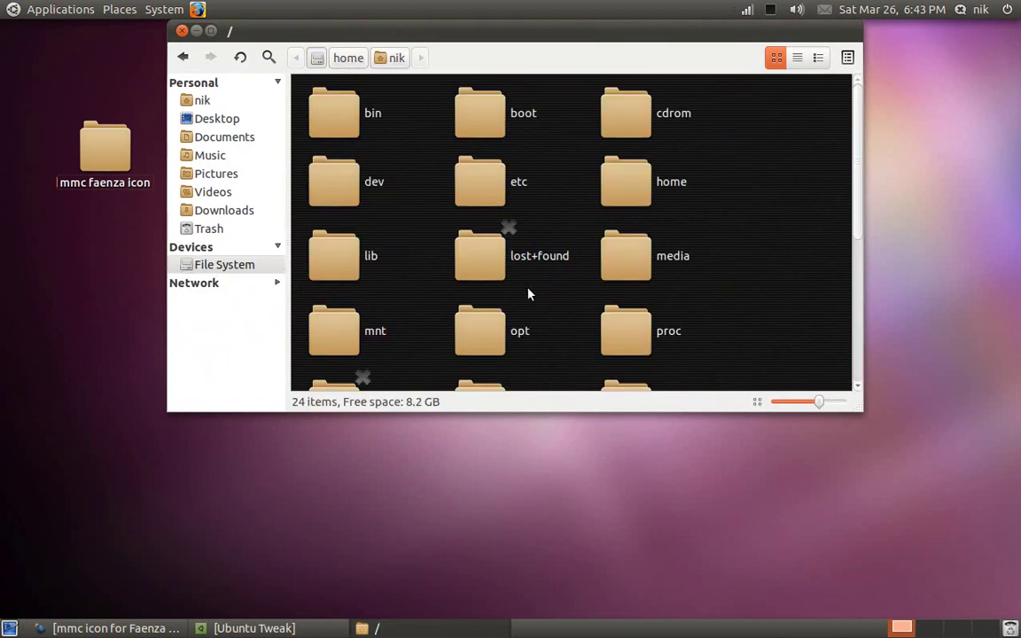
pyautogui.write('us')
pyautogui.press('Return')
pyautogui.write('sh')
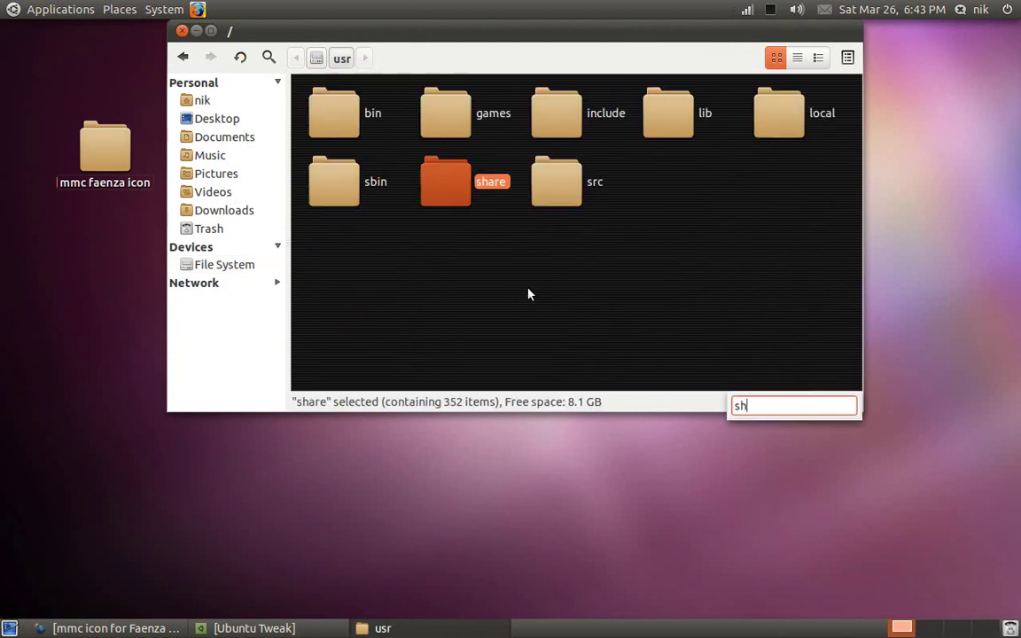
pyautogui.press('Return')
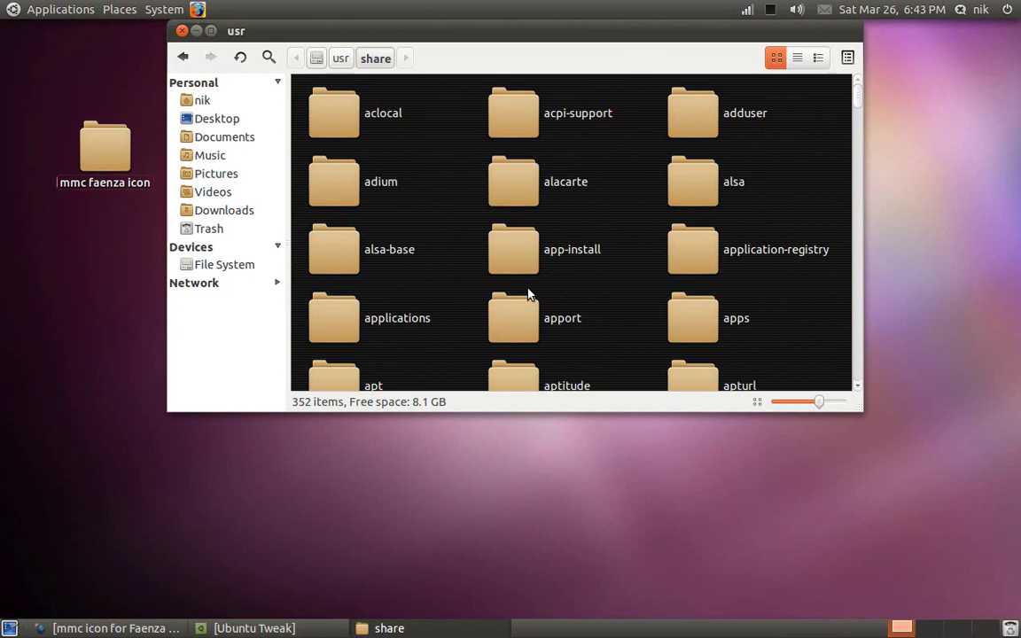
pyautogui.write('ic')
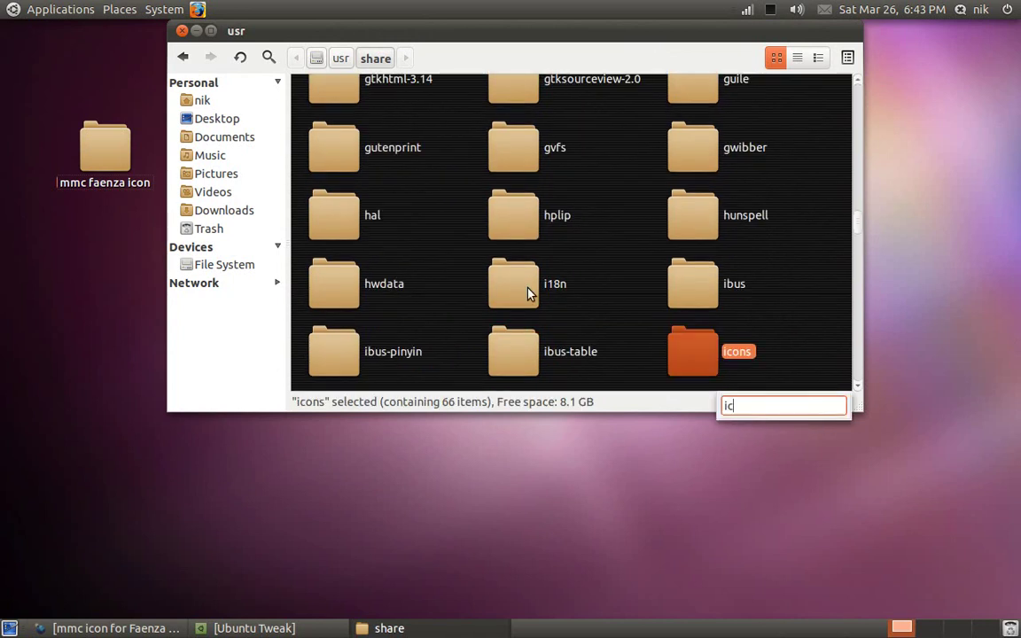
pyautogui.press('Return')
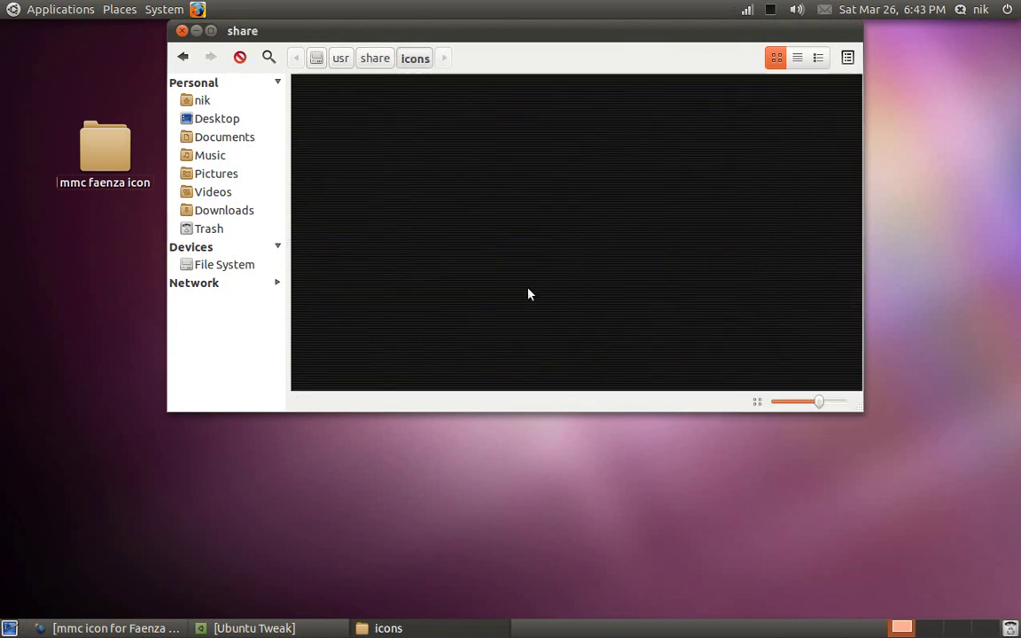
# Step: Scroll through the icon themes and select the Faenza folder
pyautogui.scroll(-4, 528, 293)
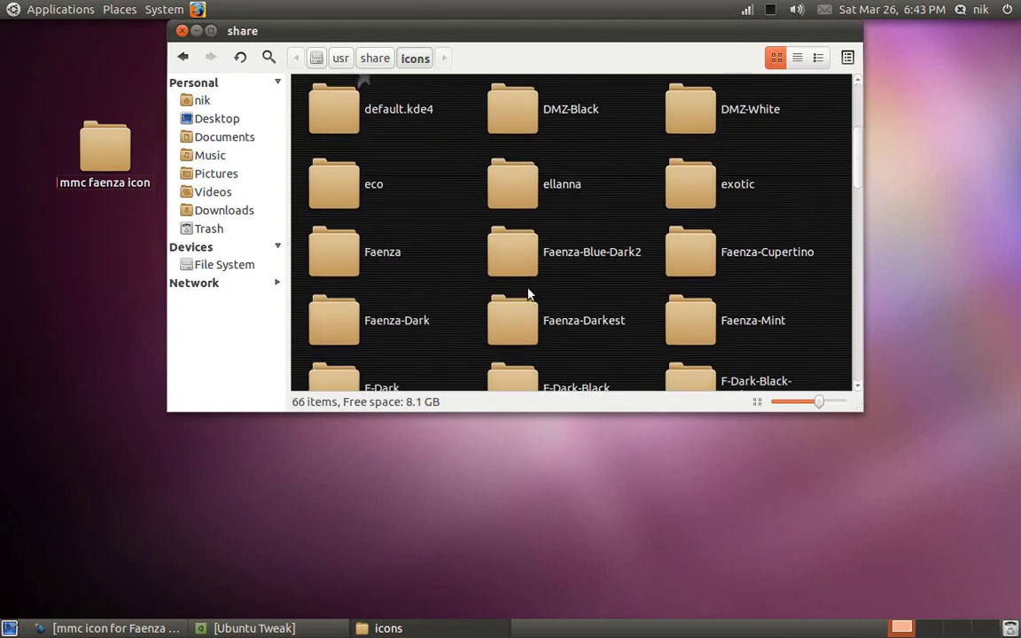
pyautogui.scroll(4, 529, 291)
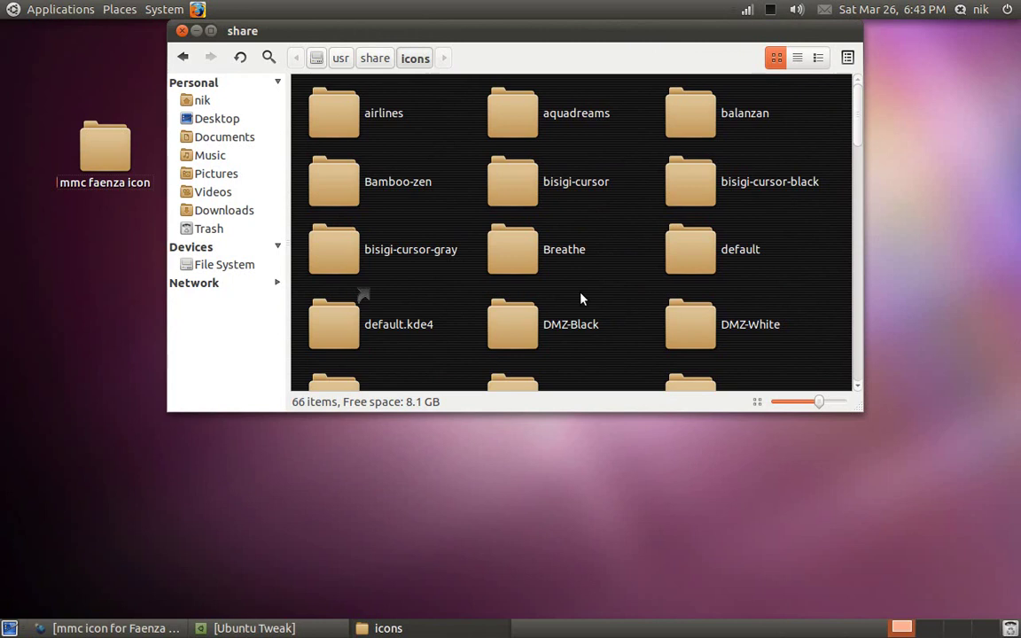
pyautogui.scroll(-5, 581, 298)
pyautogui.scroll(1, 581, 299)
pyautogui.scroll(-1, 582, 299)
pyautogui.click(349, 313)
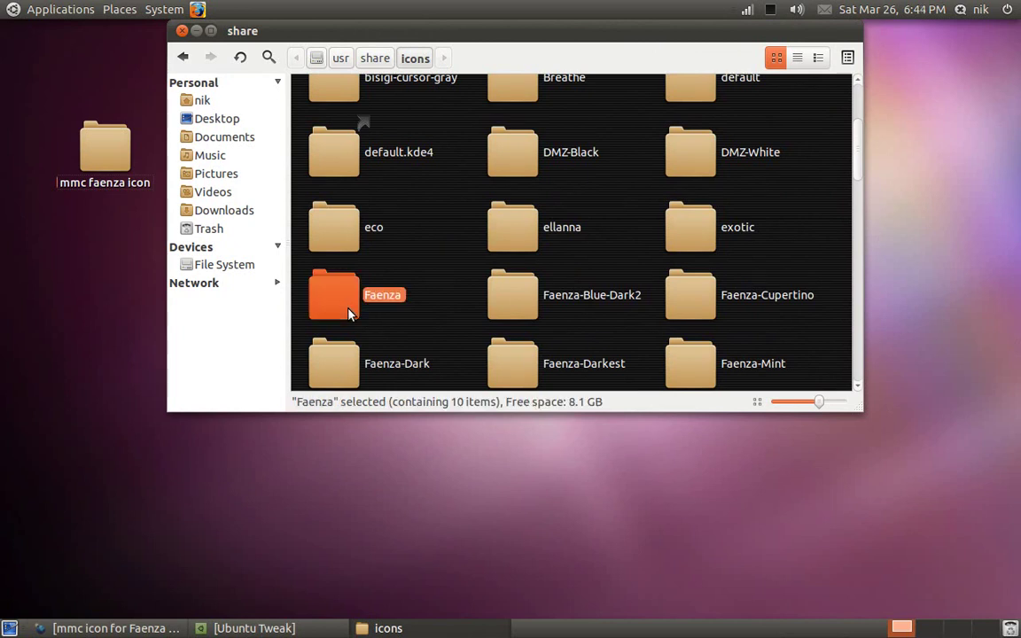
# Step: Open the Faenza folder as Administrator in a new window and nudge it slightly right
pyautogui.rightClick(350, 313)
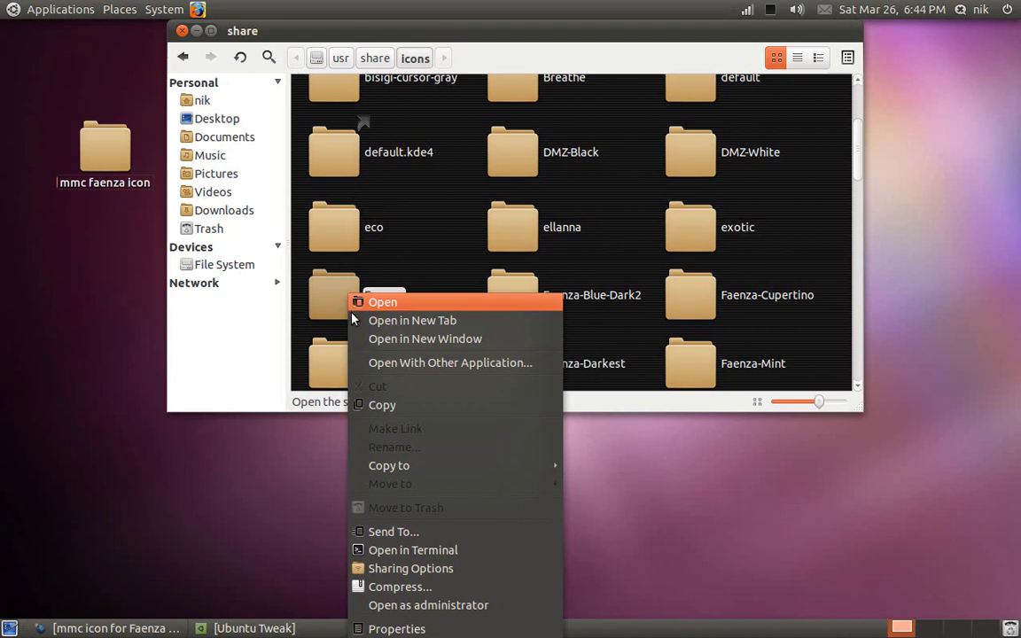
pyautogui.click(421, 607)
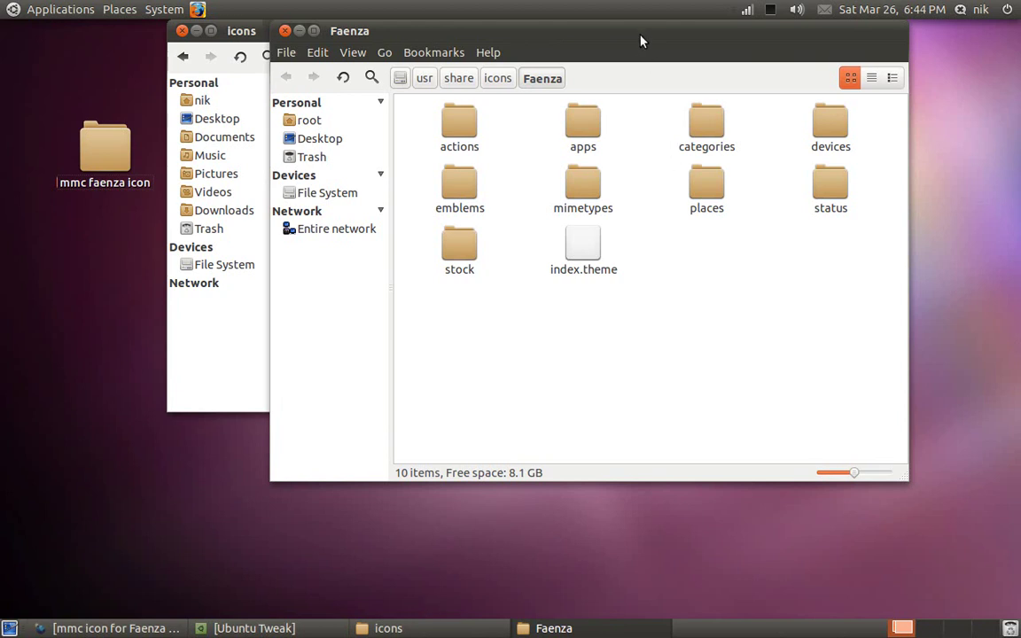
pyautogui.moveTo(642, 39); pyautogui.dragTo(670, 39)
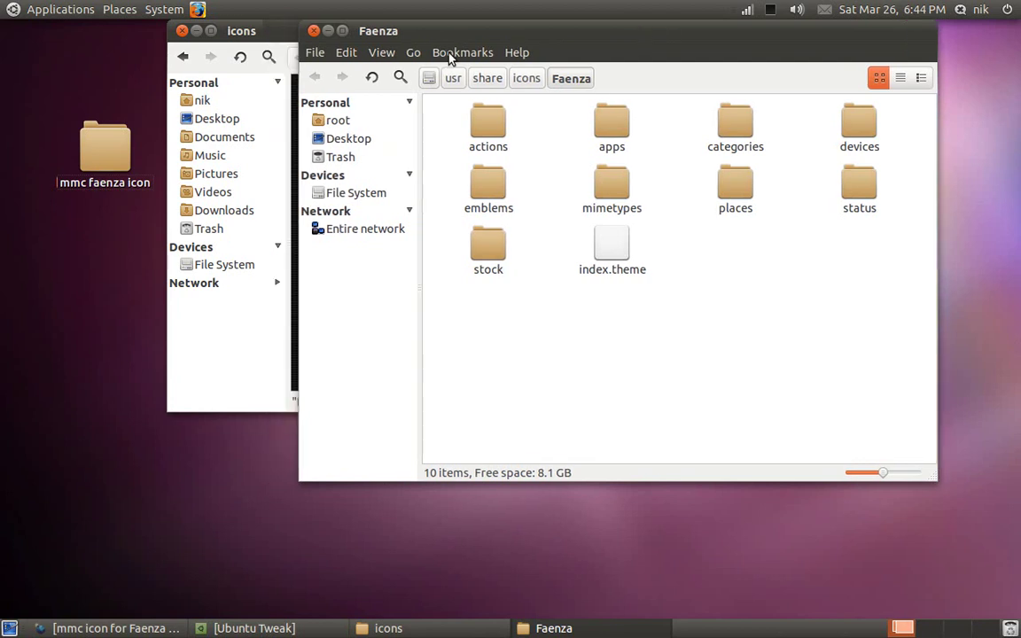
# Step: Open the 'mmc faenza icon' desktop folder and read its README in gedit, then close it
pyautogui.doubleClick(91, 176)
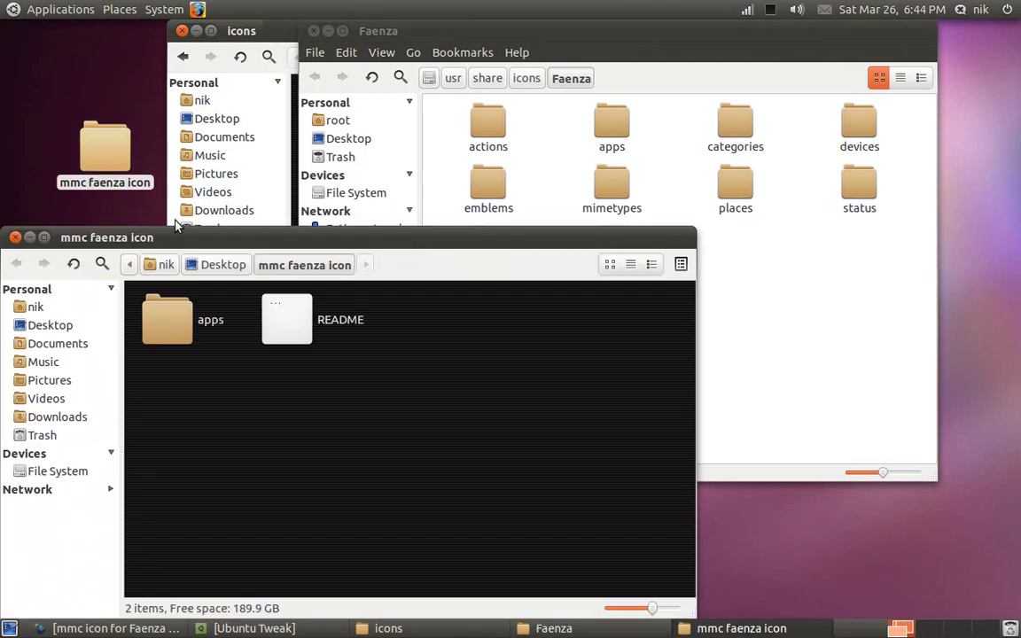
pyautogui.doubleClick(292, 319)
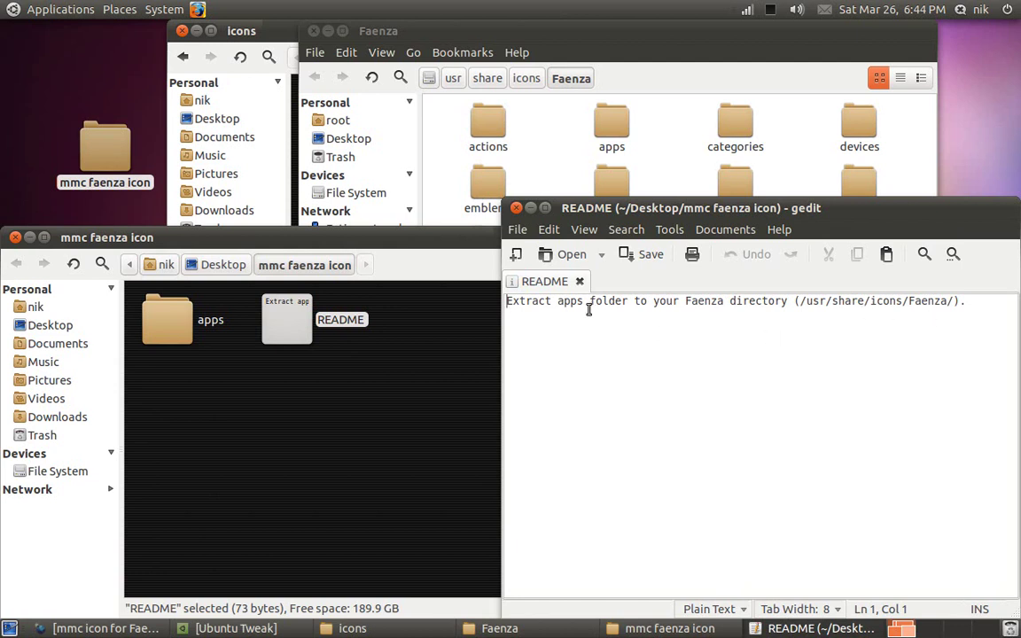
pyautogui.click(516, 209)
pyautogui.click(303, 406)
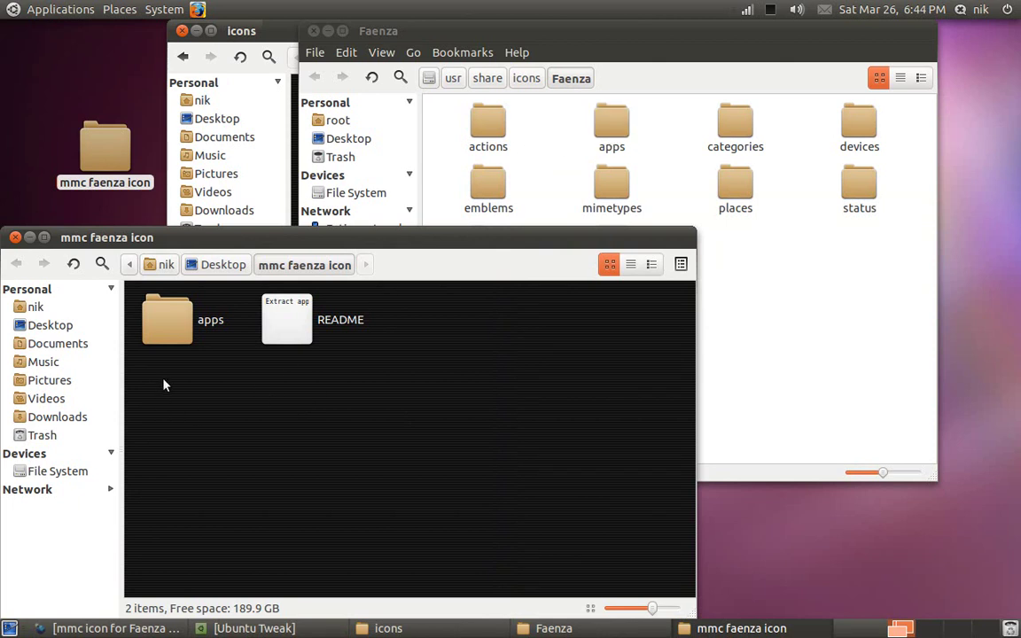
# Step: Drag the apps folder into Faenza, choosing Merge and applying it to all conflicts
pyautogui.moveTo(164, 342); pyautogui.dragTo(773, 366)
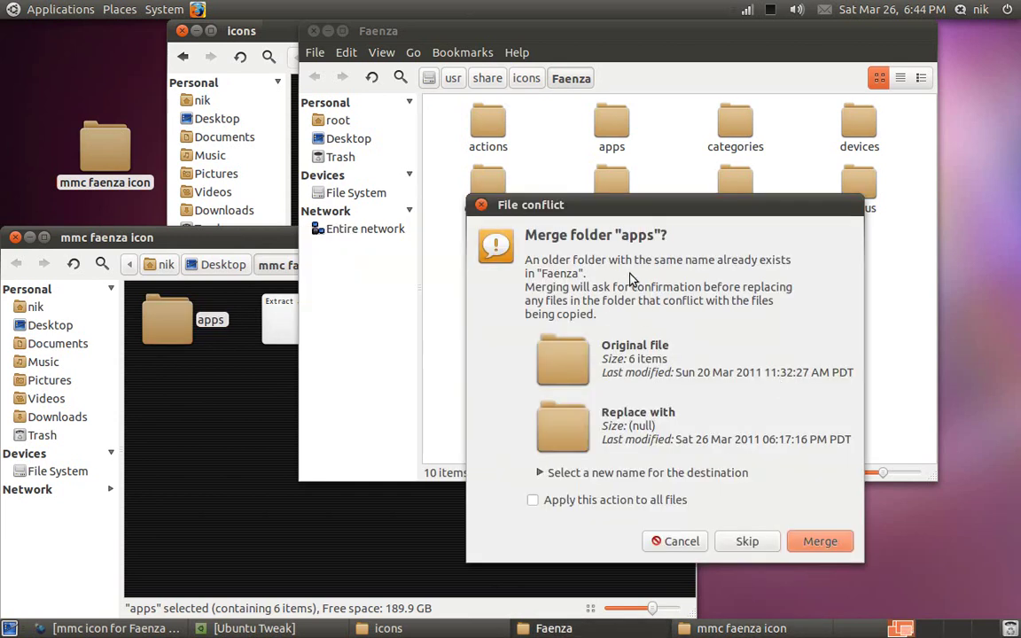
pyautogui.moveTo(609, 206); pyautogui.dragTo(370, 30)
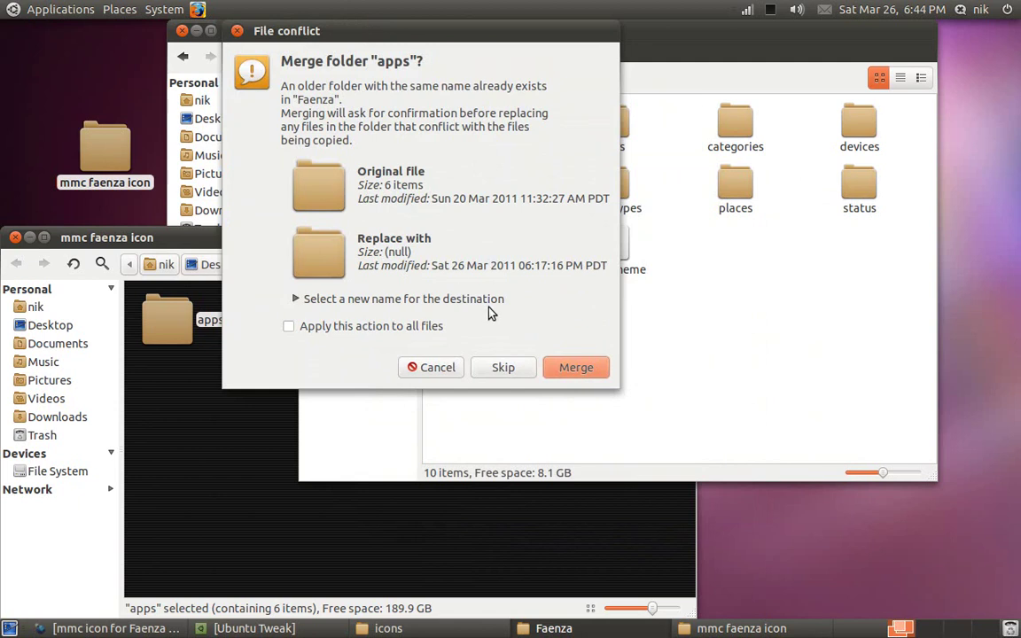
pyautogui.click(578, 369)
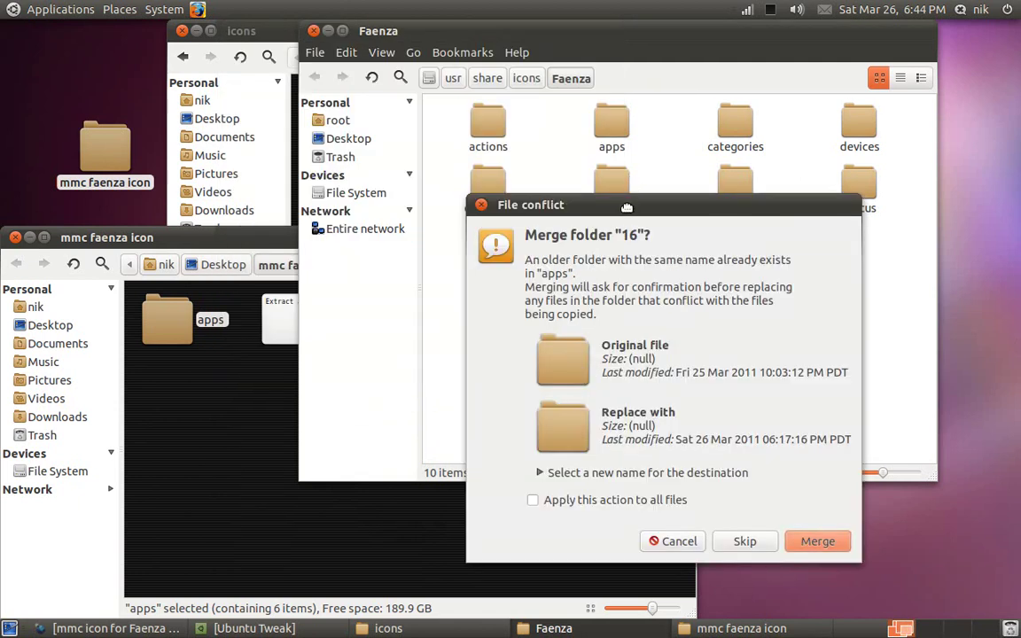
pyautogui.moveTo(626, 206); pyautogui.dragTo(483, 32)
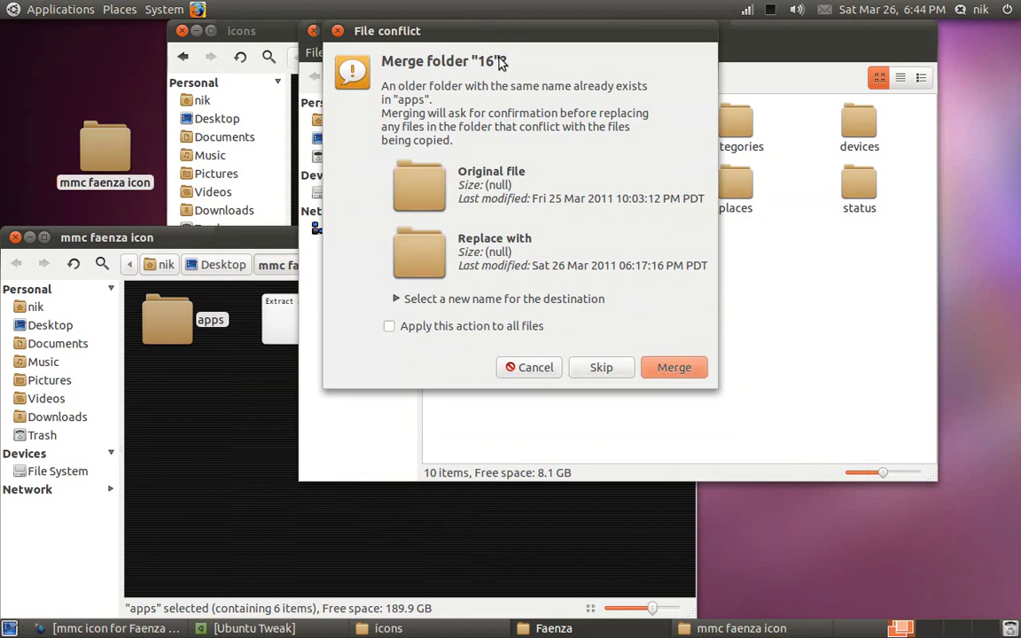
pyautogui.click(671, 369)
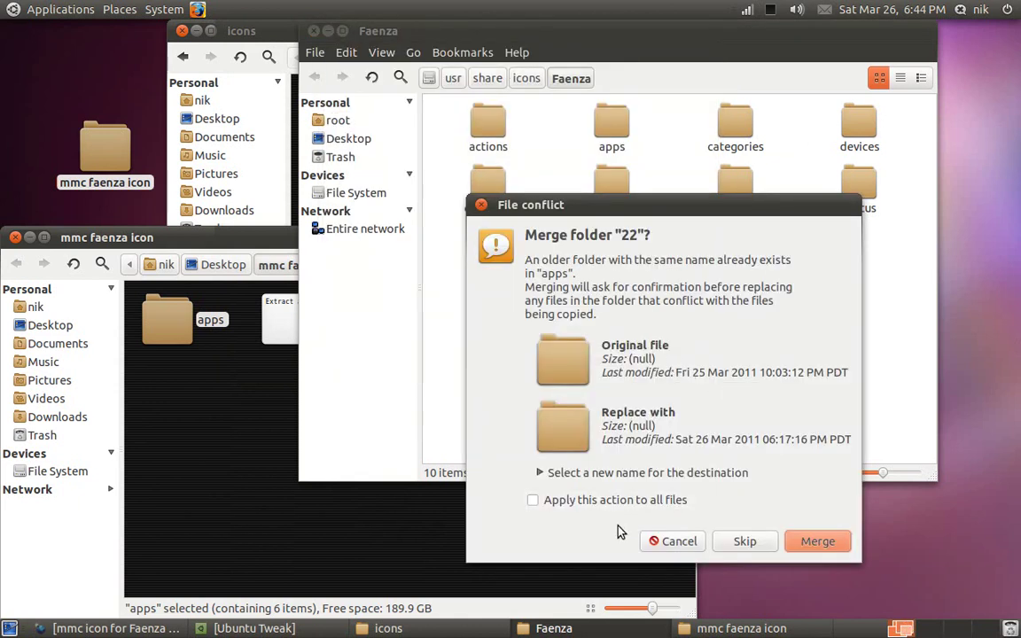
pyautogui.click(557, 502)
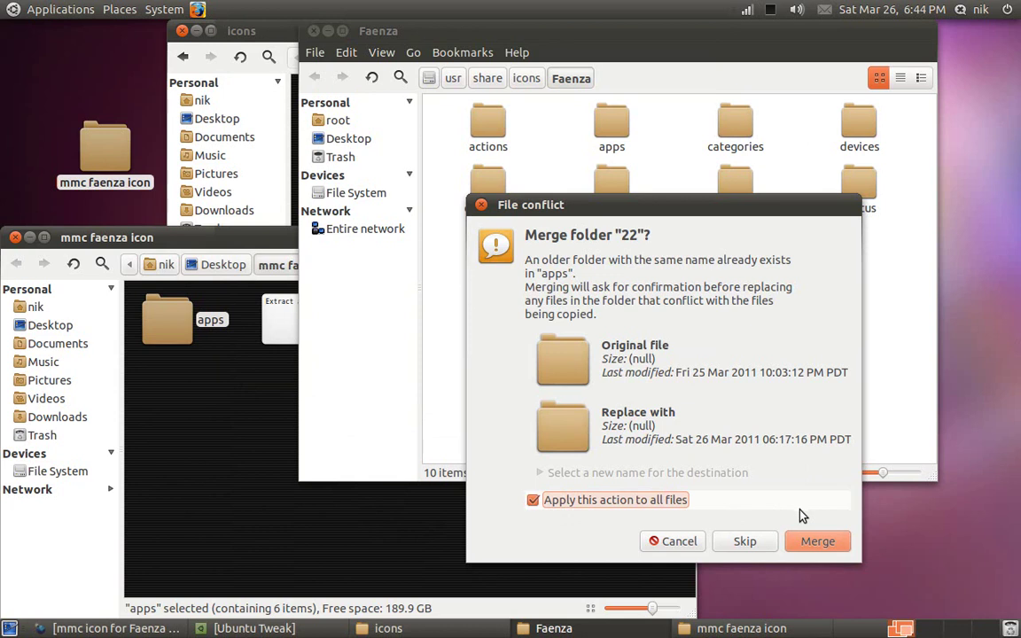
pyautogui.click(815, 541)
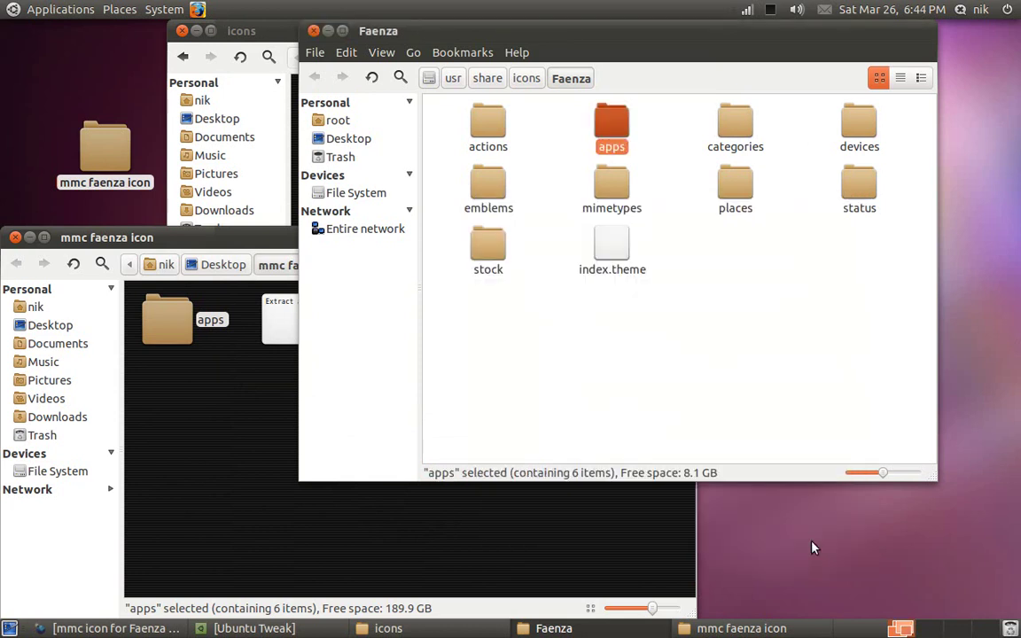
# Step: Close the mmc faenza icon, Faenza and icons folder windows and clear the desktop selection
pyautogui.click(549, 435)
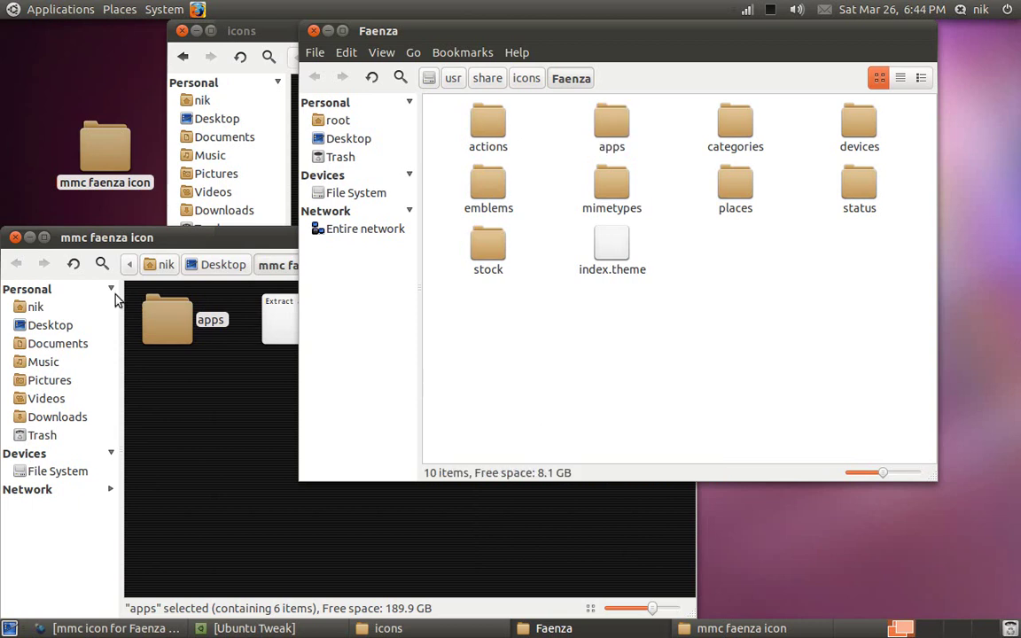
pyautogui.click(14, 238)
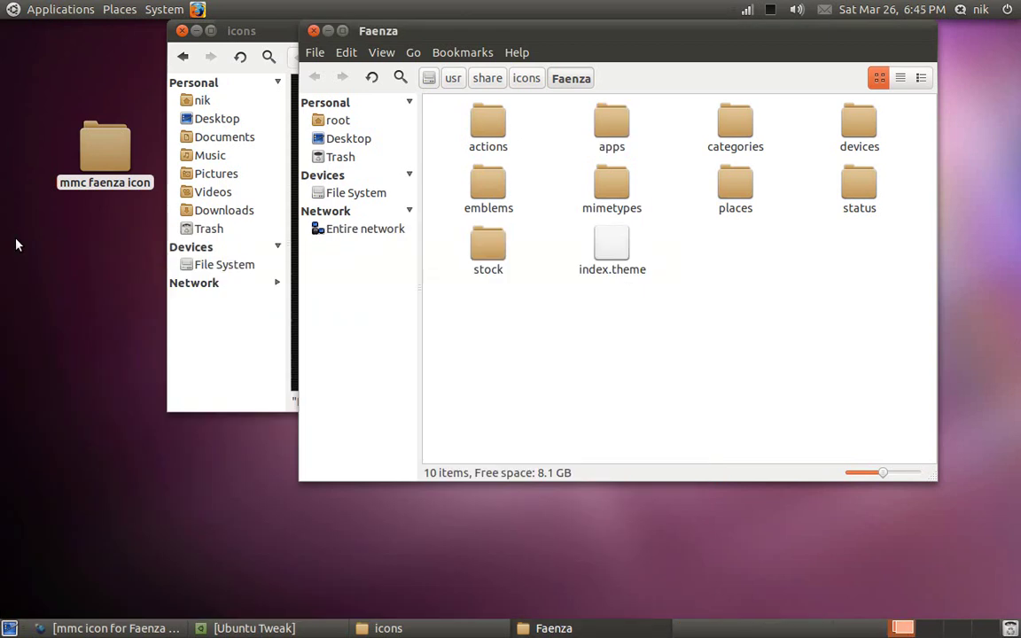
pyautogui.click(312, 31)
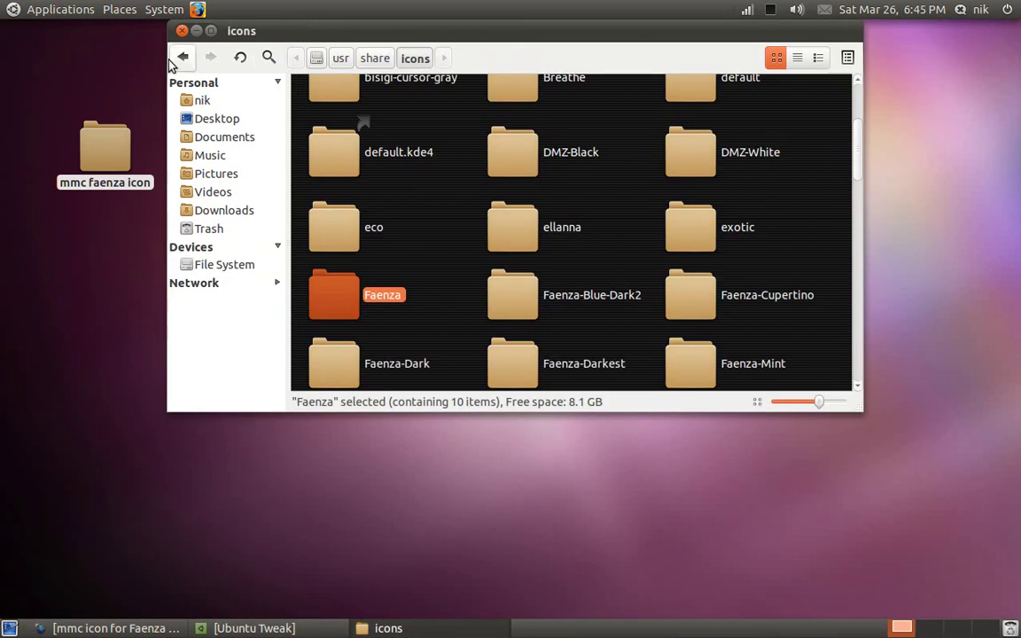
pyautogui.click(182, 31)
pyautogui.click(426, 263)
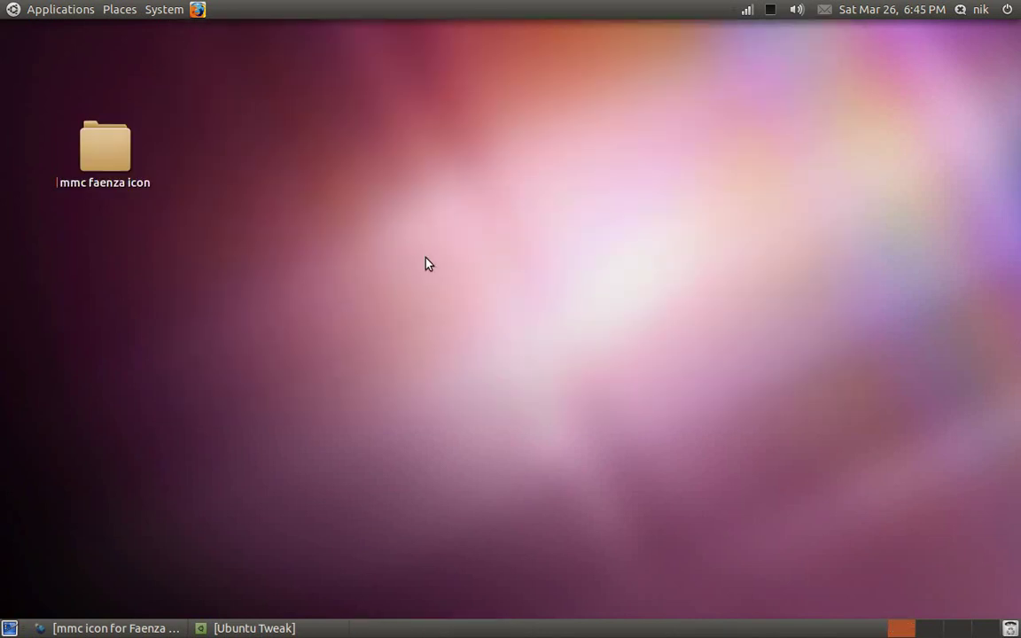
pyautogui.click(770, 9)
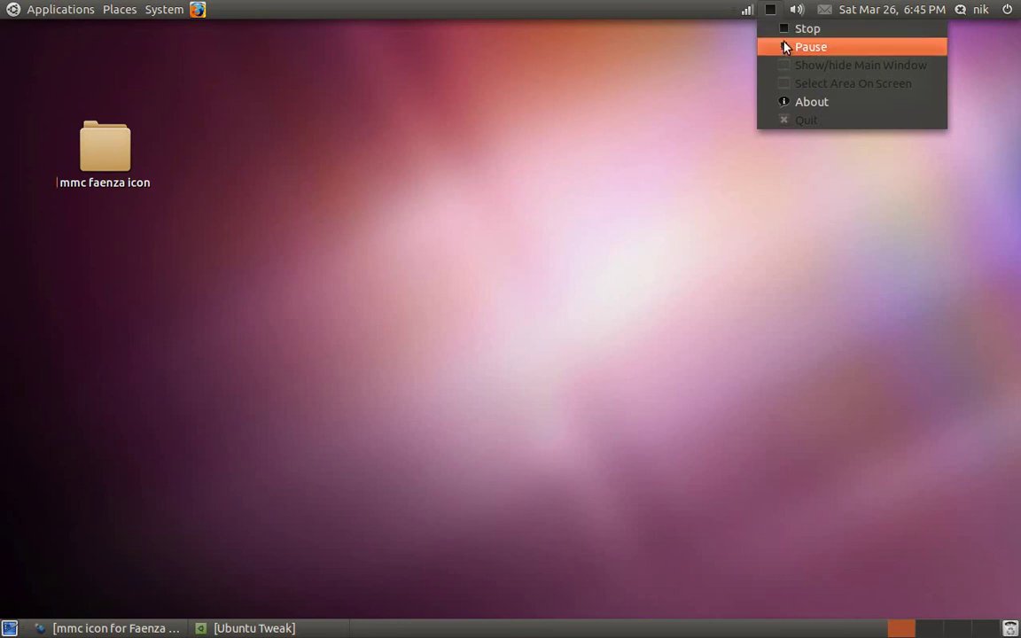
pyautogui.click(775, 45)
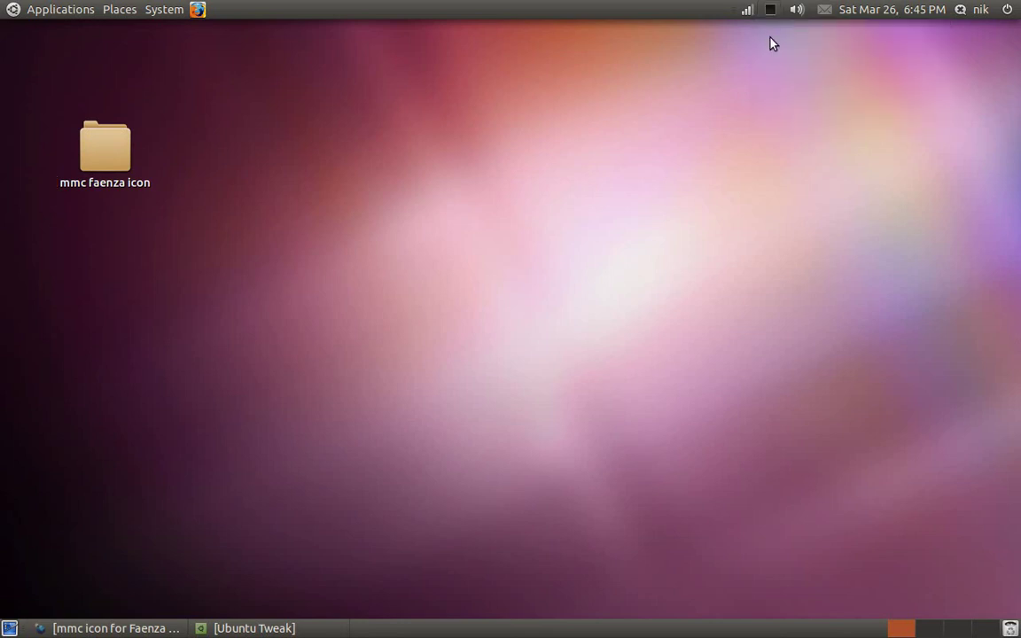
# Step: Add a Mobile Media Converter launcher from Sound & Video and place it below the folder
pyautogui.click(67, 8)
pyautogui.moveTo(71, 141)
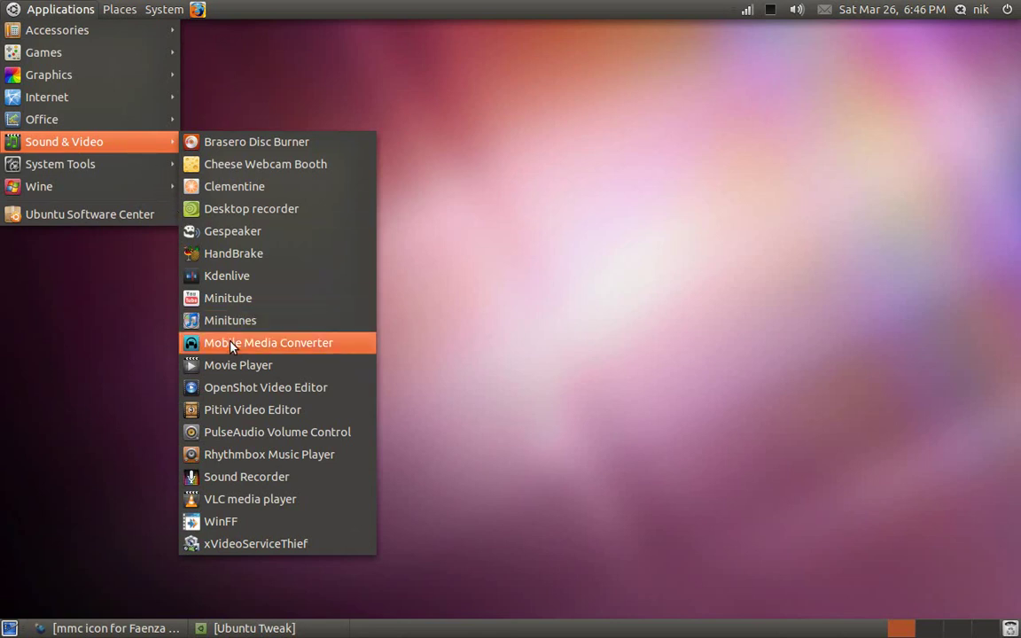
pyautogui.moveTo(207, 344); pyautogui.dragTo(100, 232)
pyautogui.click(275, 315)
pyautogui.moveTo(49, 207); pyautogui.dragTo(102, 262)
pyautogui.click(244, 255)
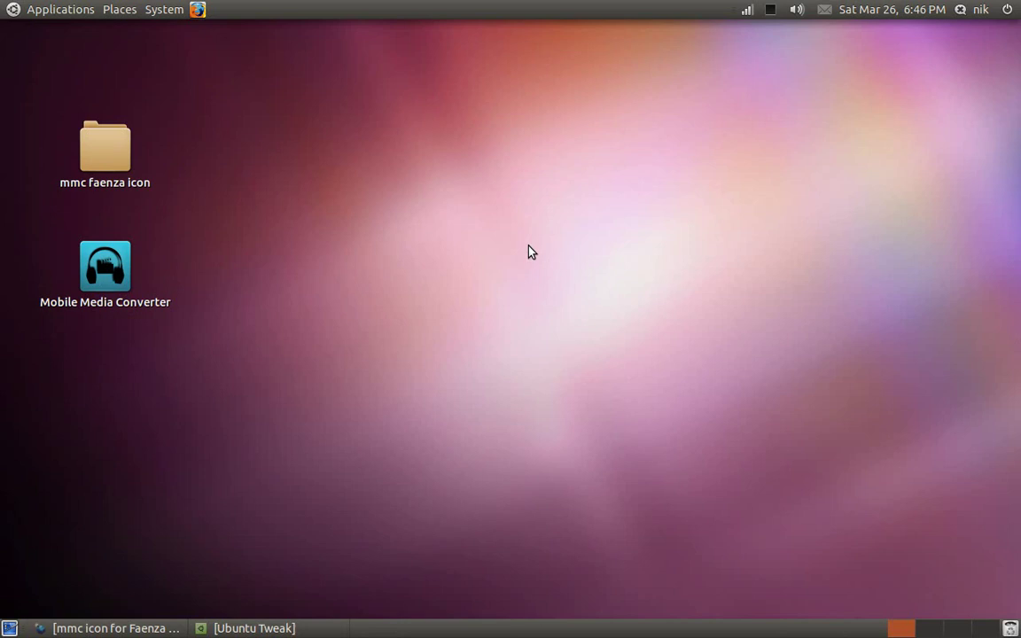
# Step: Drag Chromium B.S.U. from Applications > Games onto the desktop, beneath Mobile Media Converter
pyautogui.click(8, 7)
pyautogui.moveTo(48, 123)
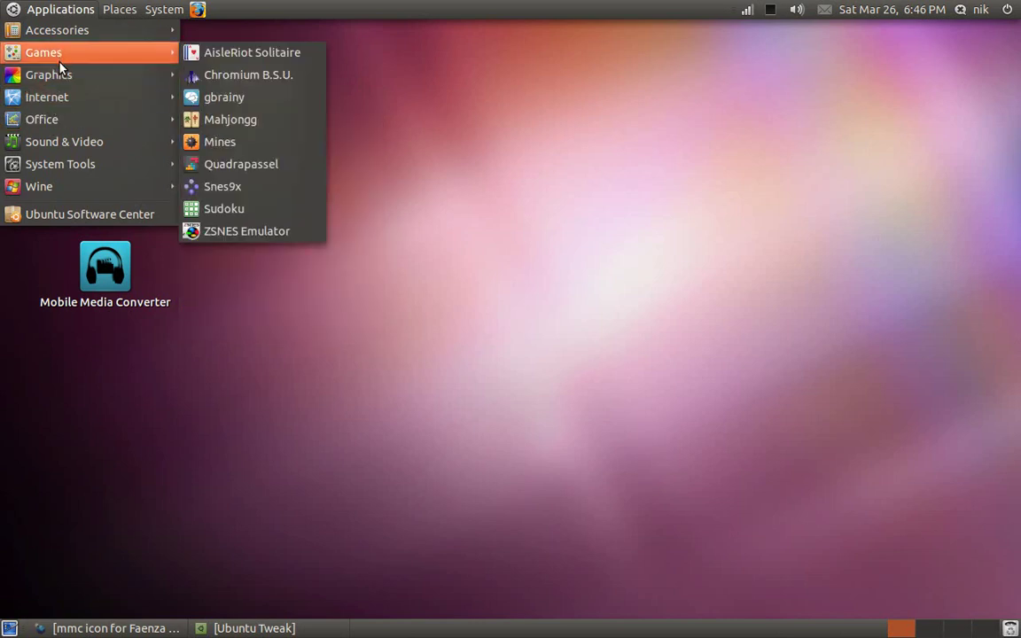
pyautogui.moveTo(55, 52)
pyautogui.click(202, 74)
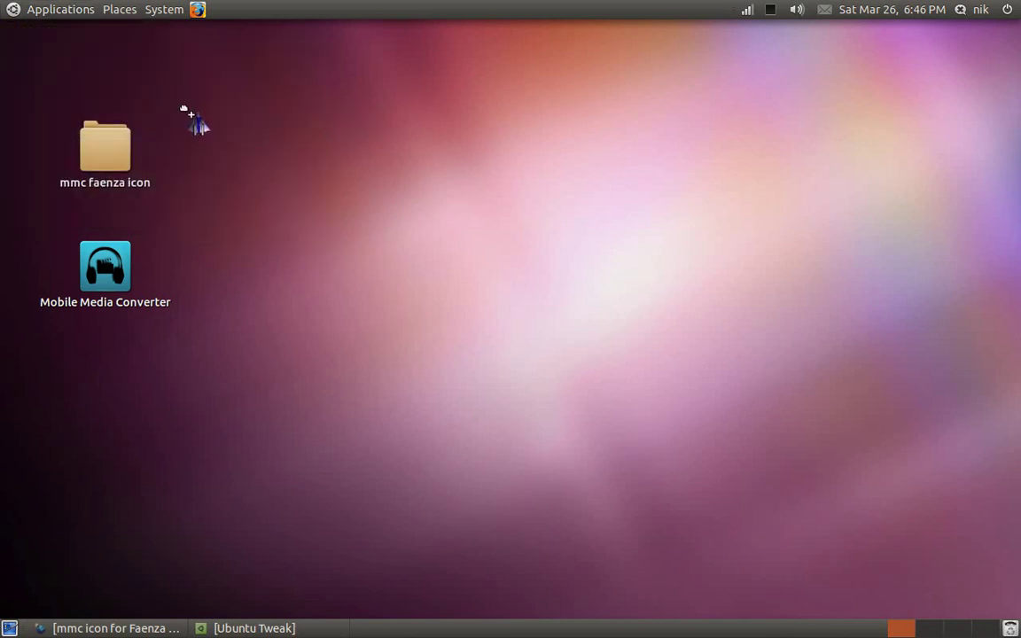
pyautogui.moveTo(235, 106); pyautogui.dragTo(236, 108)
pyautogui.moveTo(251, 175); pyautogui.dragTo(111, 368)
pyautogui.click(201, 387)
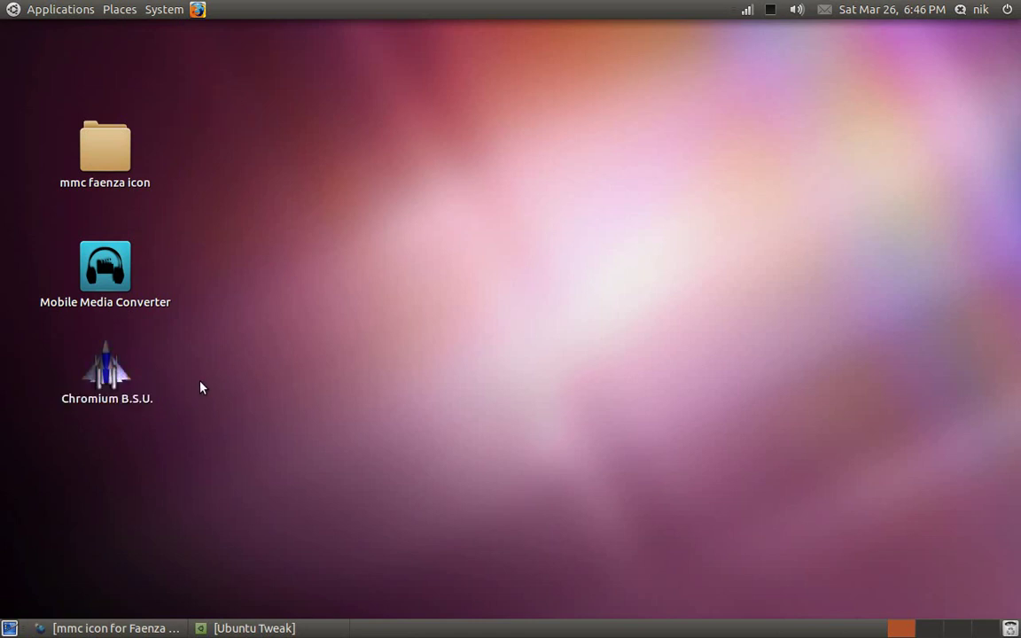
# Step: Dismiss the reopened Applications menu and select the Chromium B.S.U. launcher
pyautogui.click(84, 9)
pyautogui.moveTo(159, 142)
pyautogui.click(452, 204)
pyautogui.doubleClick(116, 383)
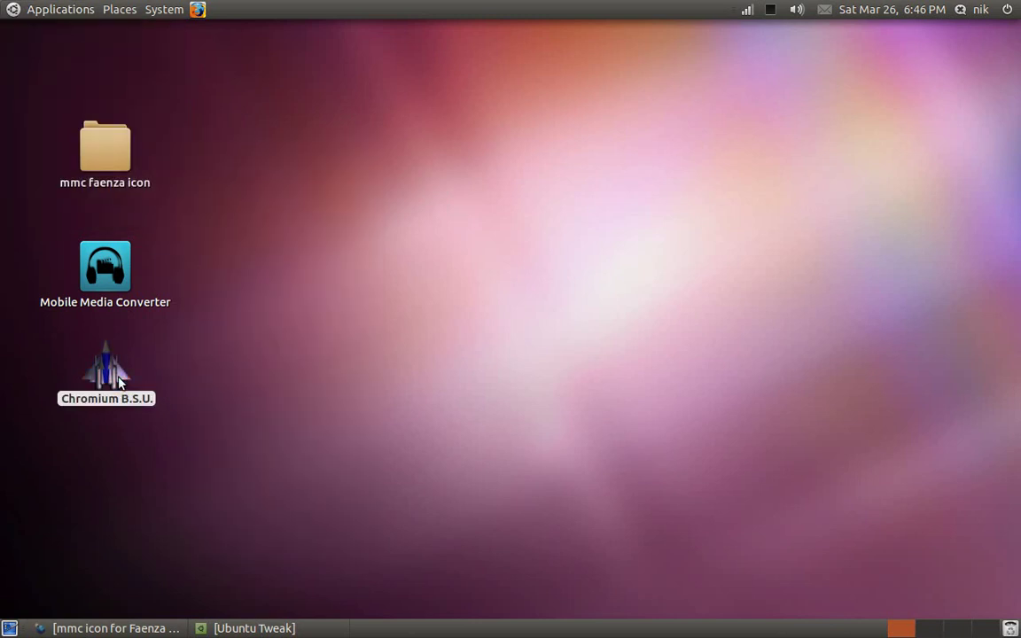
# Step: Set Pictures/Screenshot.png as the Chromium B.S.U. launcher's icon via its Properties
pyautogui.rightClick(119, 379)
pyautogui.click(156, 375)
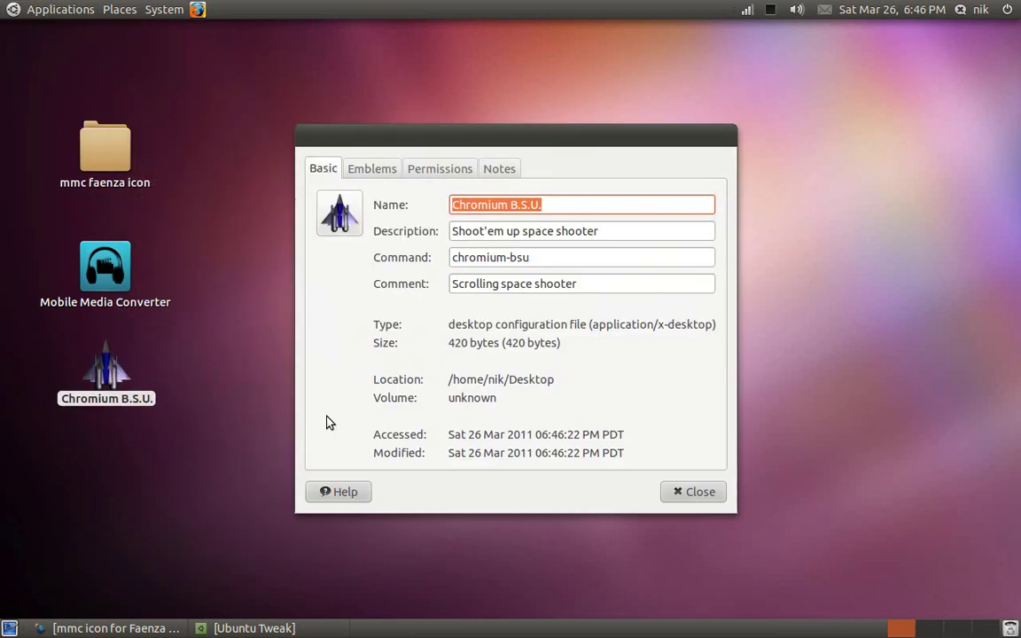
pyautogui.click(340, 228)
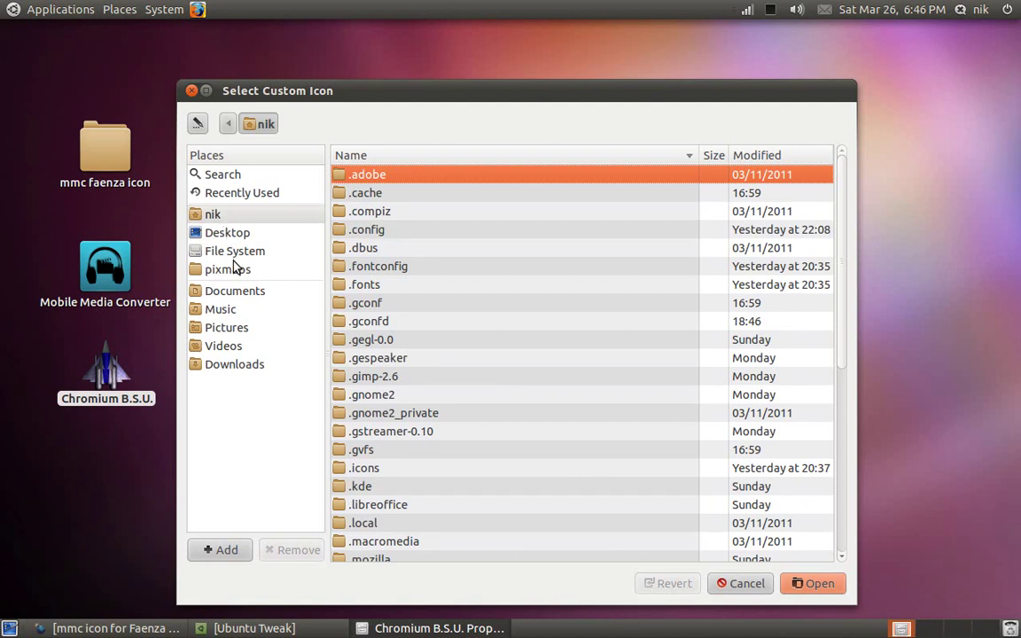
pyautogui.click(235, 295)
pyautogui.click(261, 310)
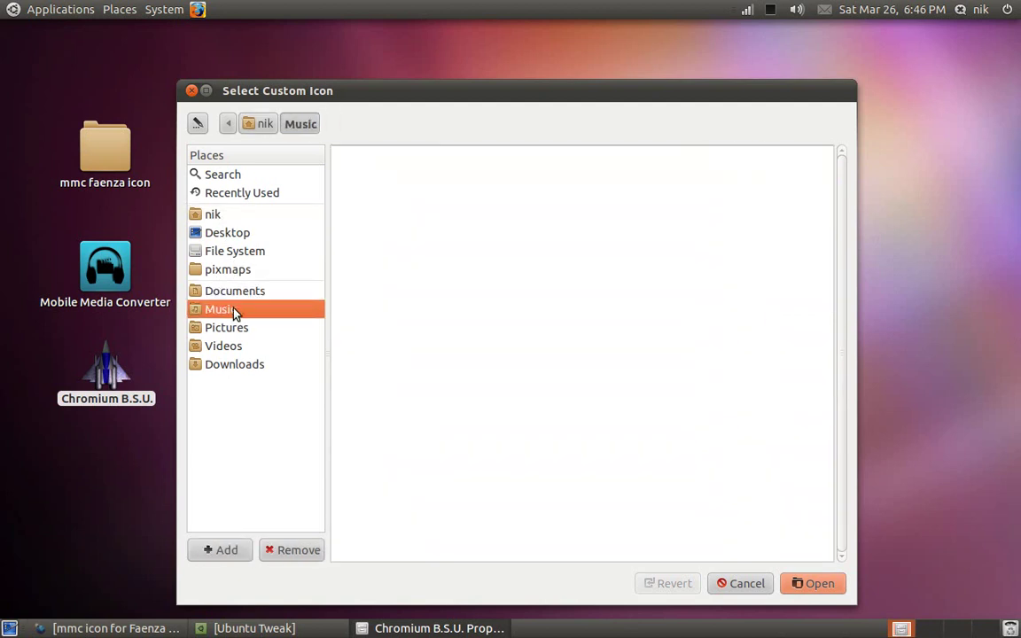
pyautogui.click(251, 293)
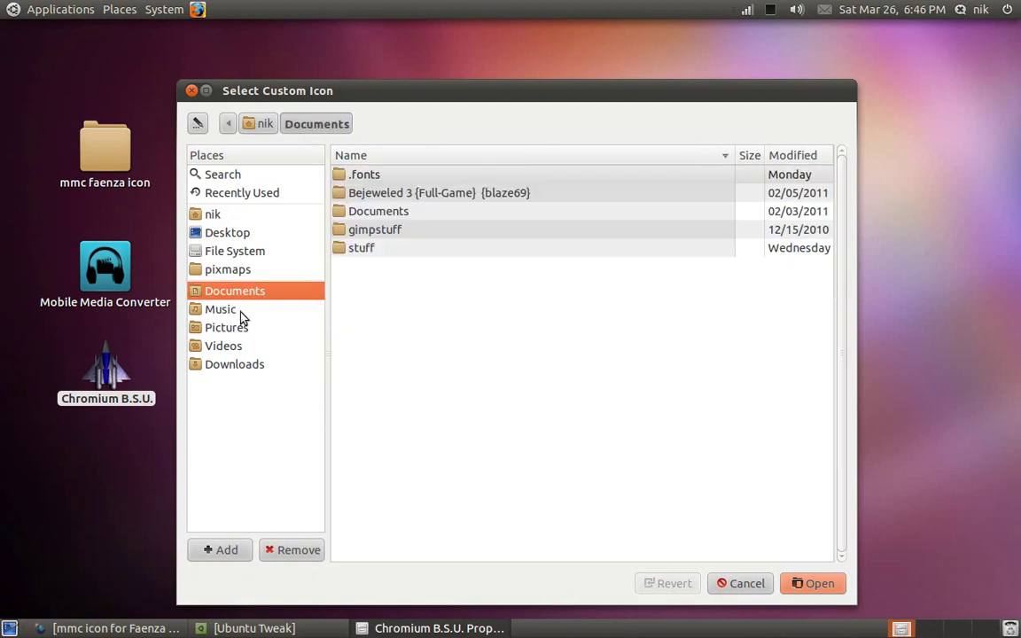
pyautogui.click(243, 312)
pyautogui.click(244, 332)
pyautogui.click(242, 346)
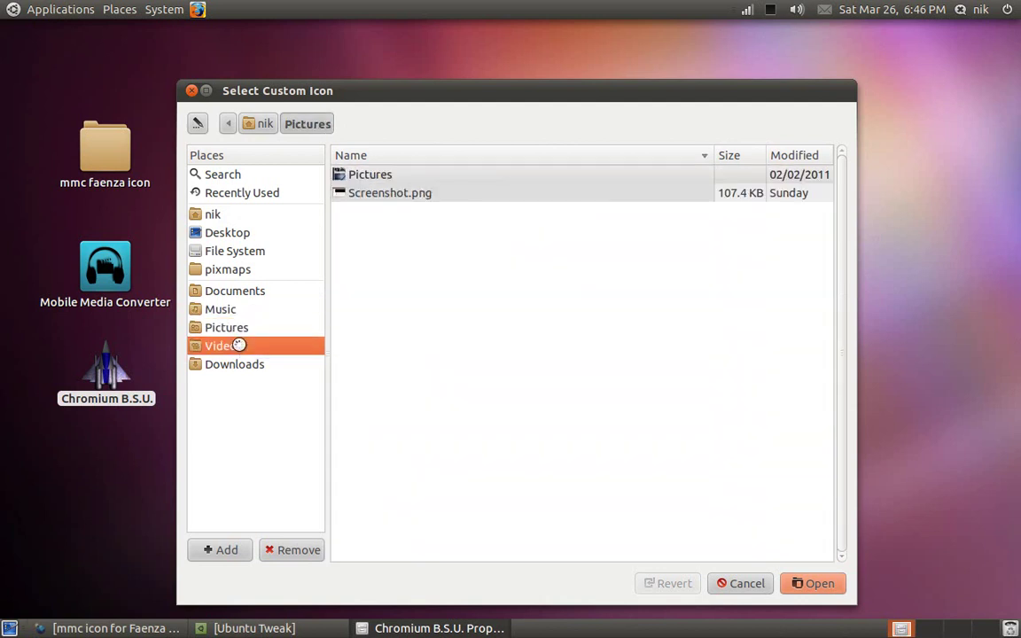
pyautogui.click(243, 328)
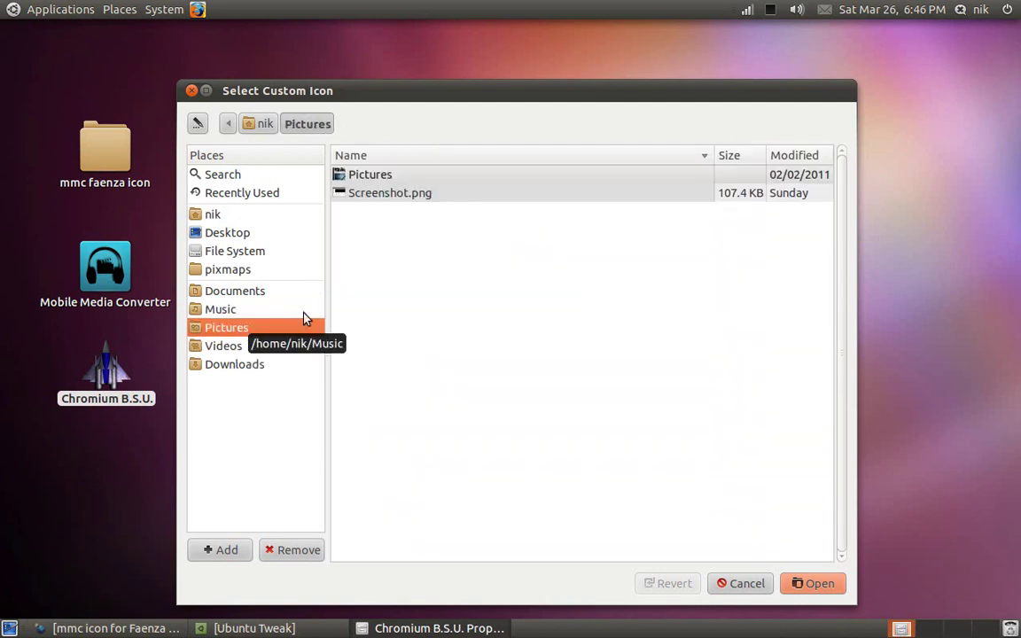
pyautogui.click(377, 195)
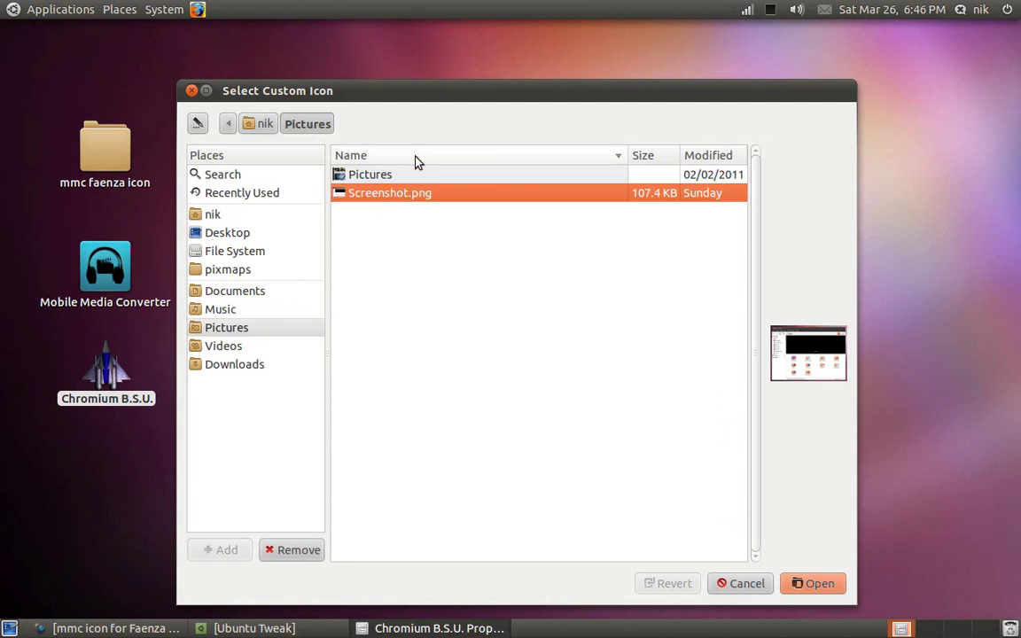
pyautogui.click(811, 584)
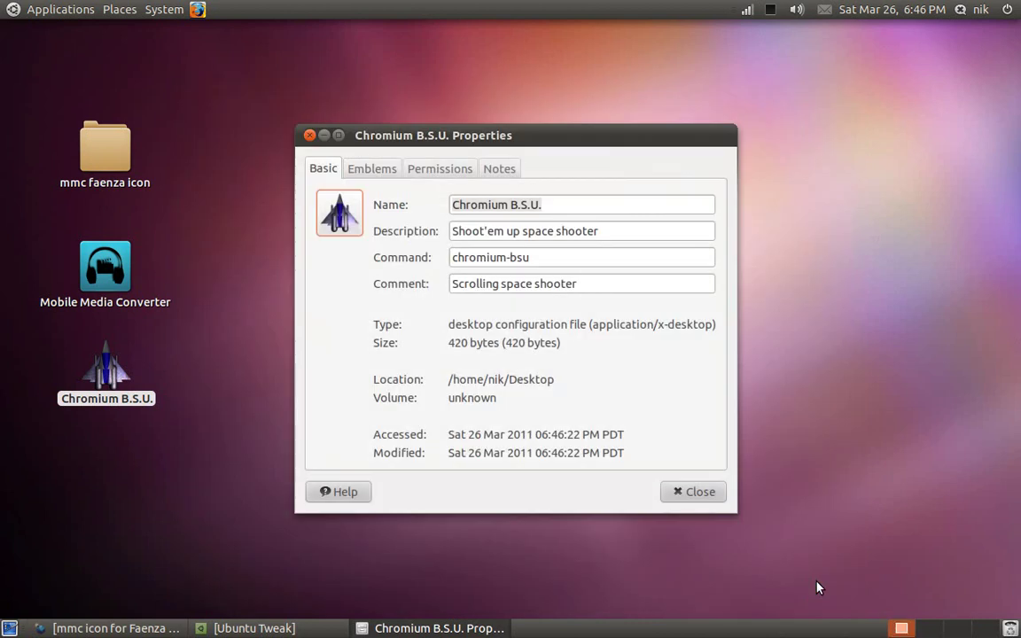
# Step: Close the launcher's properties, then test-launch Chromium B.S.U. from it and quit the game
pyautogui.click(715, 497)
pyautogui.moveTo(106, 374); pyautogui.dragTo(303, 109)
pyautogui.rightClick(298, 107)
pyautogui.press('Escape')
pyautogui.doubleClick(302, 129)
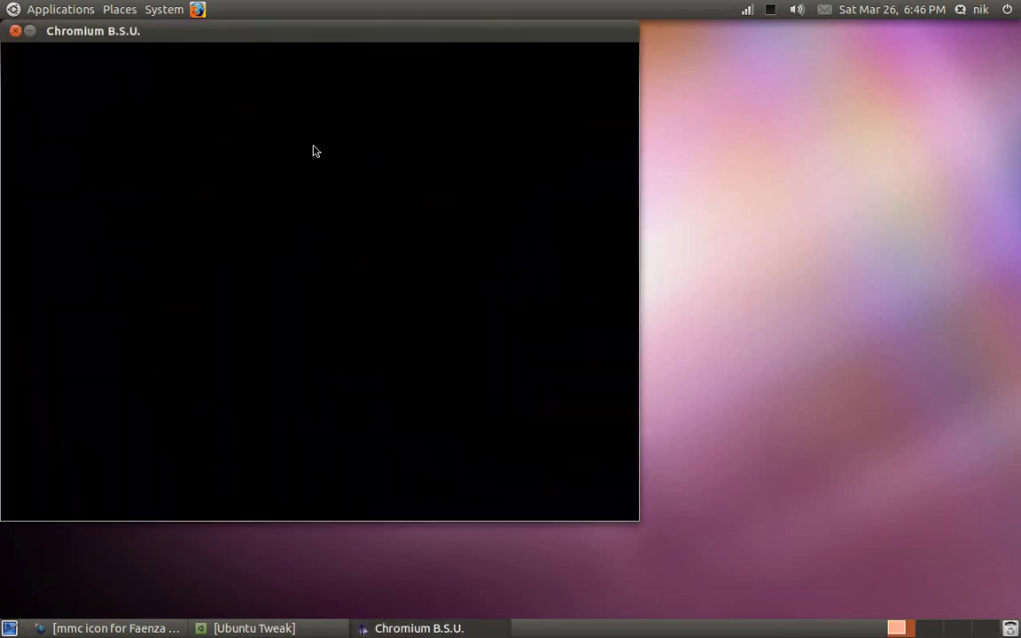
pyautogui.click(15, 31)
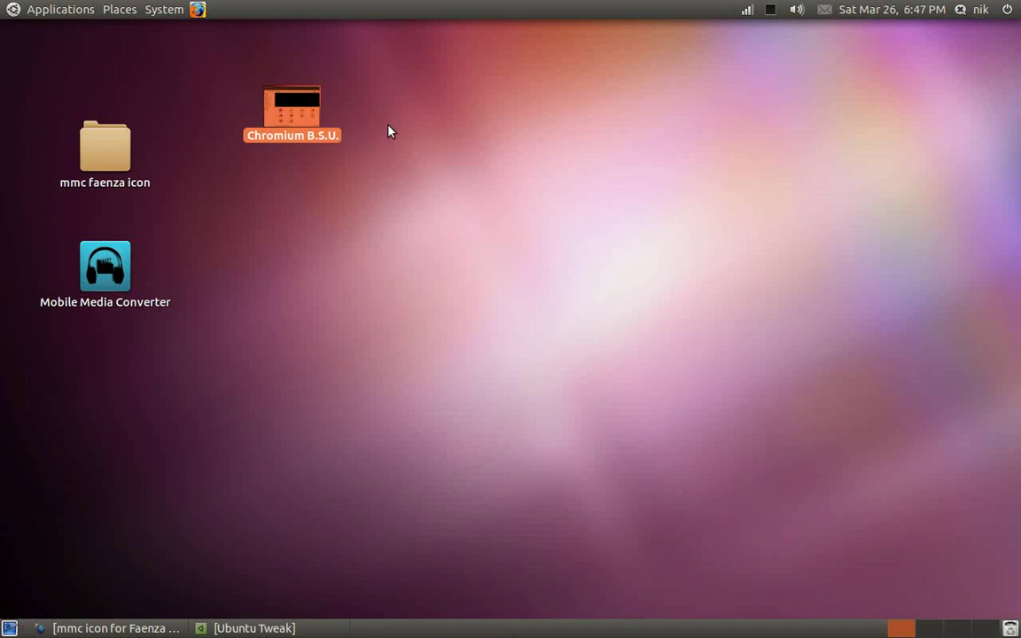
# Step: Move the screenshot-icon launcher back beneath Mobile Media Converter on the desktop
pyautogui.rightClick(298, 118)
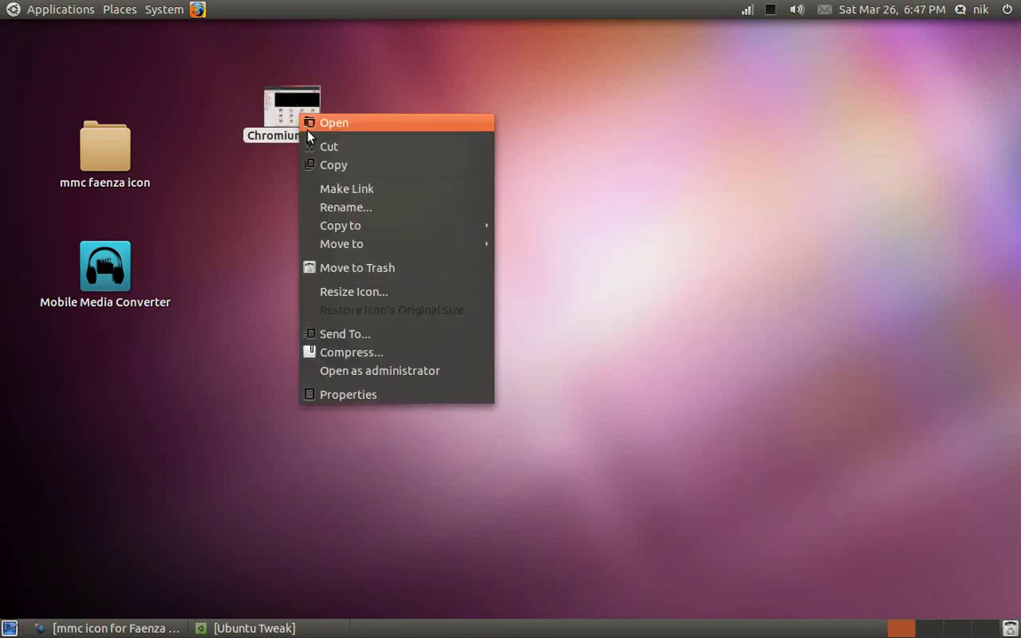
pyautogui.click(239, 221)
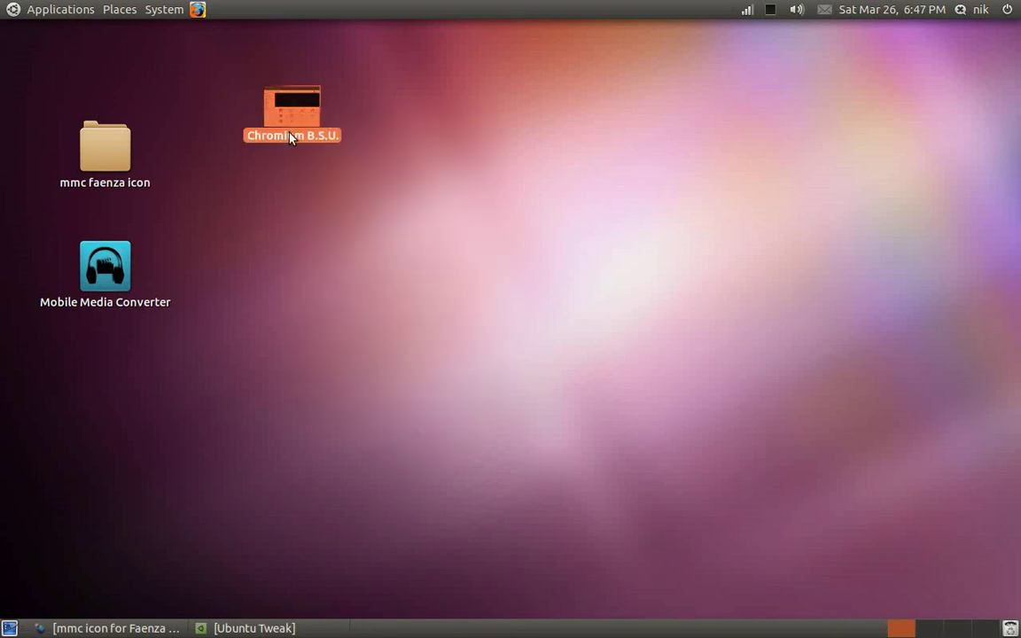
pyautogui.moveTo(292, 134); pyautogui.dragTo(115, 401)
pyautogui.click(223, 405)
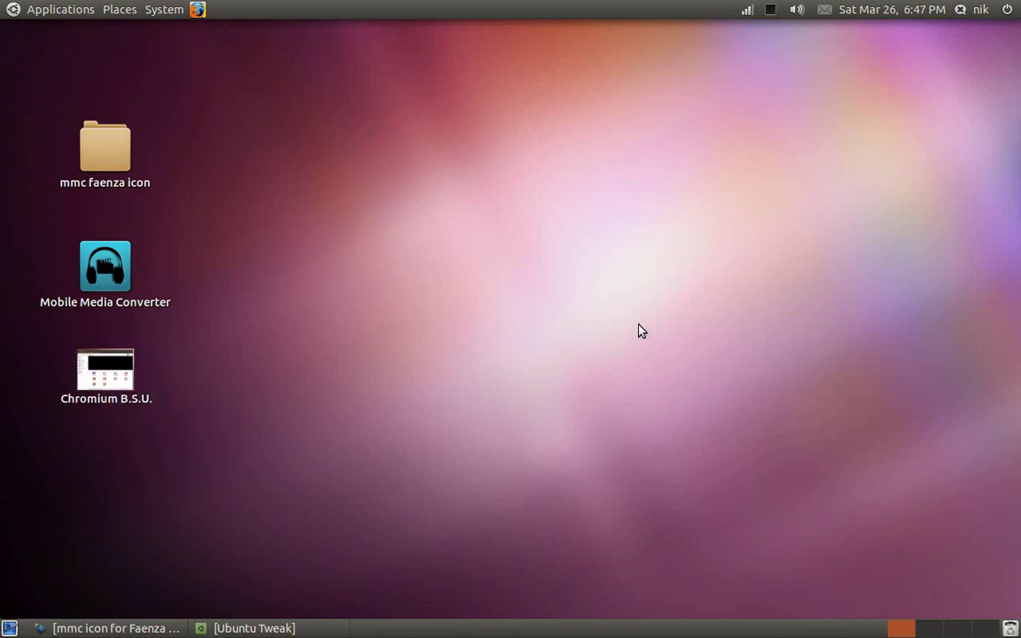